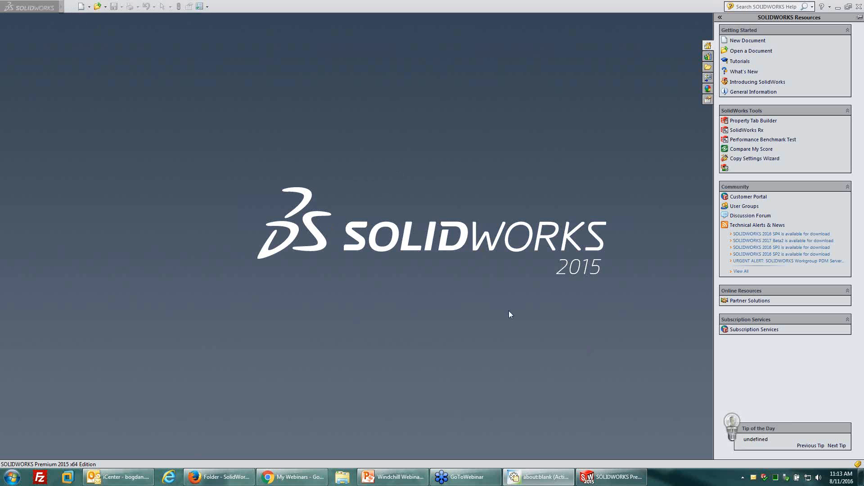
Bring up the Open dialog at the root of drive C: and make the dialog taller.
{"action": "left_click", "coordinate": [438, 251]}
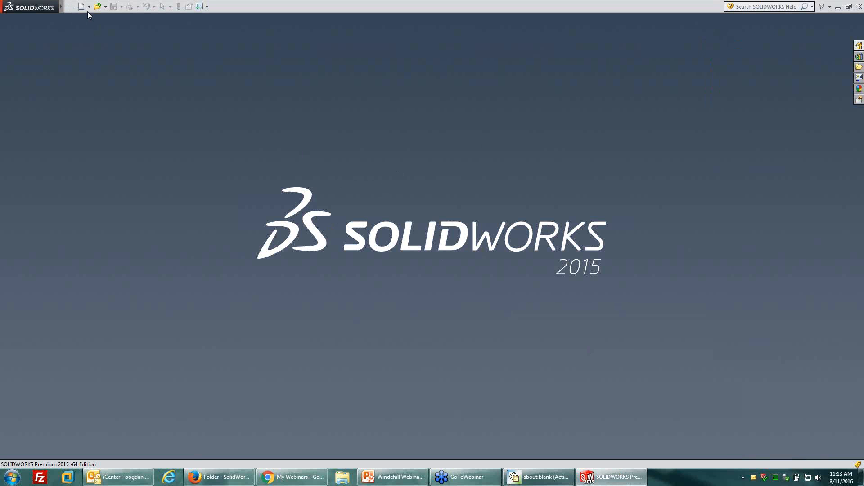
{"action": "left_click", "coordinate": [98, 7]}
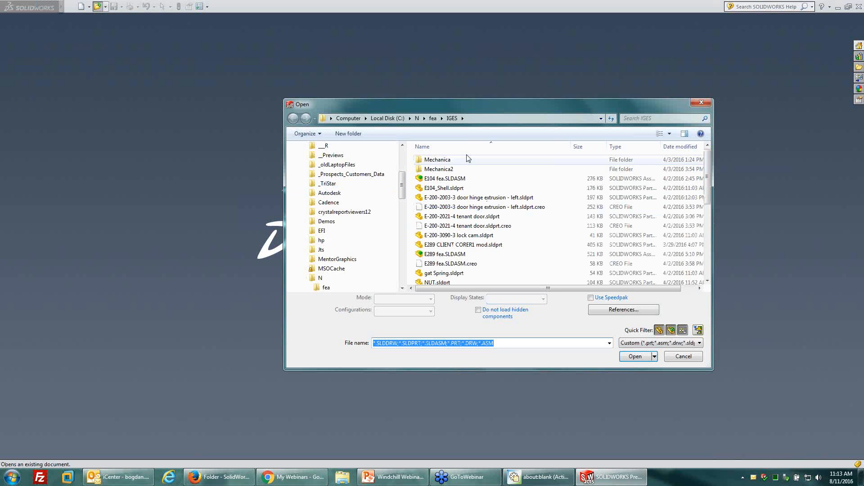
{"action": "left_click", "coordinate": [387, 117]}
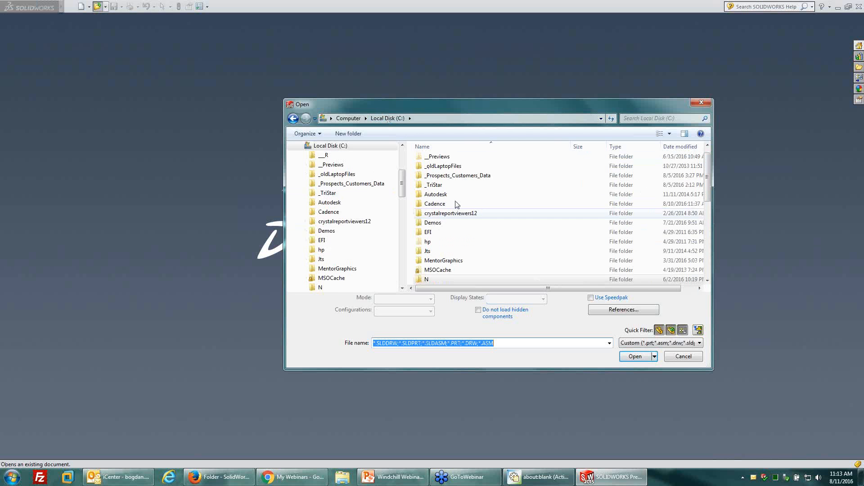
{"action": "left_click_drag", "start_coordinate": [422, 107], "coordinate": [383, 40]}
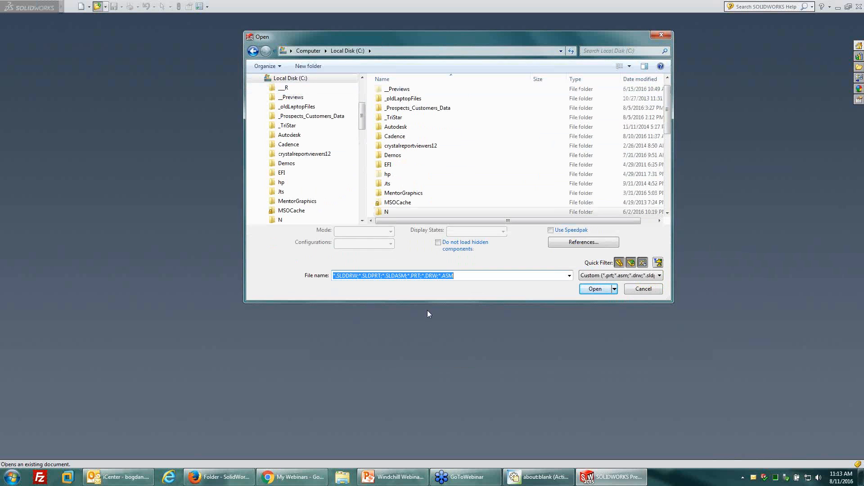
{"action": "left_click_drag", "start_coordinate": [427, 310], "coordinate": [427, 438]}
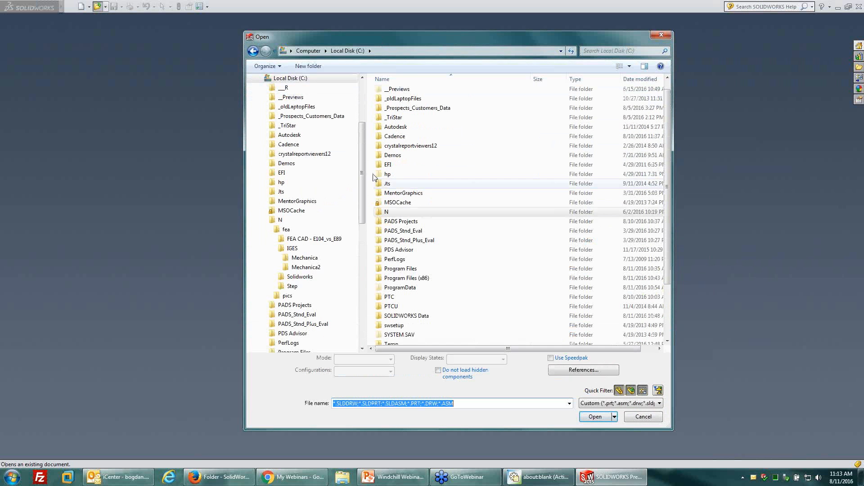
Browse to the Windchill folder under C:\PTC to examine its contents before a server connection is set up.
{"action": "left_click", "coordinate": [265, 219]}
{"action": "left_click", "coordinate": [261, 77]}
{"action": "left_click", "coordinate": [426, 316]}
{"action": "scroll", "coordinate": [426, 317], "scroll_direction": "down", "scroll_amount": 2}
{"action": "double_click", "coordinate": [391, 236]}
{"action": "scroll", "coordinate": [421, 271], "scroll_direction": "down", "scroll_amount": 2}
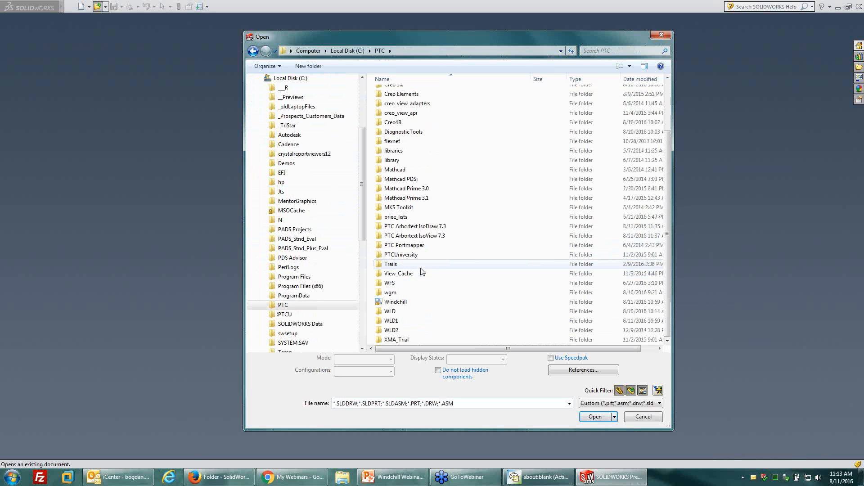
{"action": "left_click", "coordinate": [397, 303]}
{"action": "double_click", "coordinate": [397, 303]}
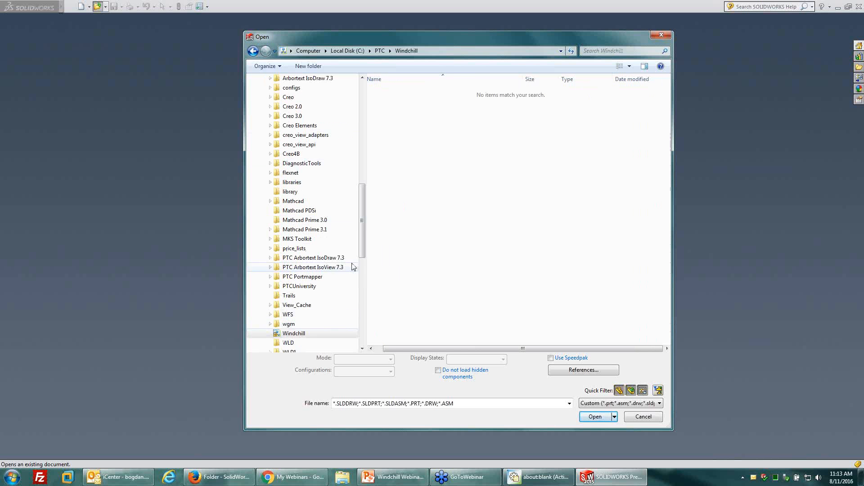
{"action": "left_click_drag", "start_coordinate": [360, 251], "coordinate": [360, 119]}
{"action": "scroll", "coordinate": [355, 153], "scroll_direction": "down", "scroll_amount": 5}
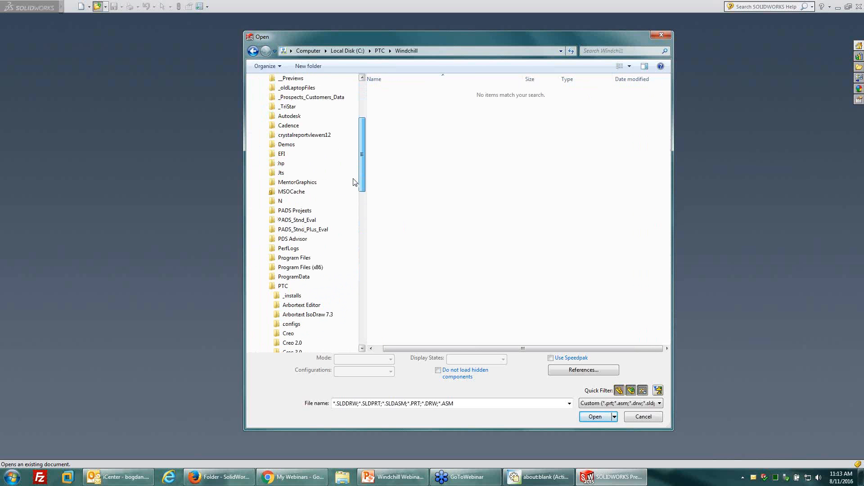
{"action": "left_click_drag", "start_coordinate": [353, 181], "coordinate": [358, 365]}
Switch to Windchill Workgroup Manager, reduce its window from full screen, and cancel the SolidWorks Open dialog.
{"action": "left_click", "coordinate": [539, 476]}
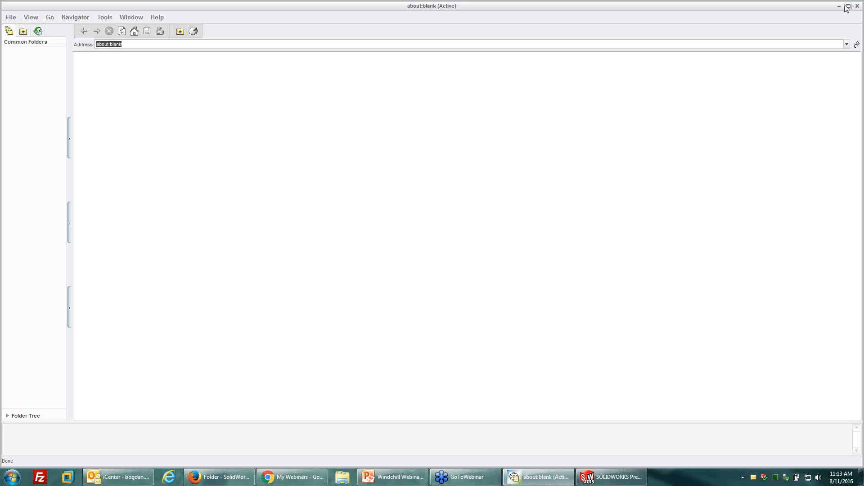
{"action": "left_click_drag", "start_coordinate": [859, 2], "coordinate": [403, 172]}
{"action": "mouse_move", "coordinate": [344, 174]}
{"action": "left_mouse_down"}
{"action": "mouse_move", "coordinate": [360, 168]}
{"action": "mouse_move", "coordinate": [348, 168]}
{"action": "left_mouse_up"}
{"action": "left_click_drag", "start_coordinate": [565, 38], "coordinate": [660, 25]}
{"action": "left_click", "coordinate": [726, 403]}
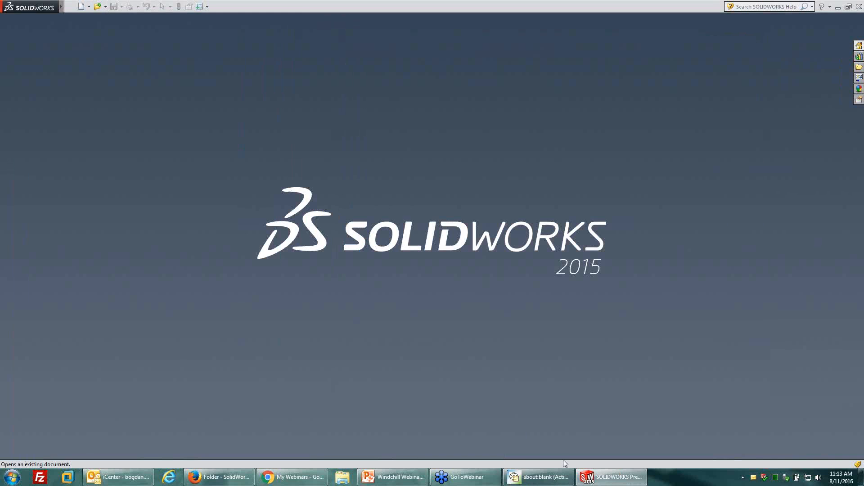
Bring the Workgroup Manager window back in front of SolidWorks, resize it, and place it over the left half of the workspace.
{"action": "left_click", "coordinate": [540, 477]}
{"action": "left_click_drag", "start_coordinate": [260, 166], "coordinate": [251, 163]}
{"action": "left_click_drag", "start_coordinate": [304, 163], "coordinate": [314, 87]}
{"action": "left_click_drag", "start_coordinate": [416, 380], "coordinate": [468, 455]}
{"action": "left_click_drag", "start_coordinate": [321, 87], "coordinate": [311, 84]}
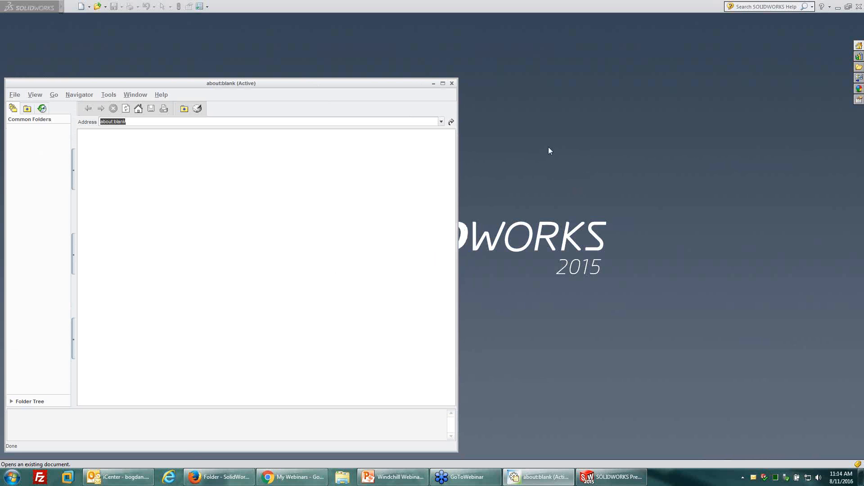
{"action": "left_click", "coordinate": [507, 53]}
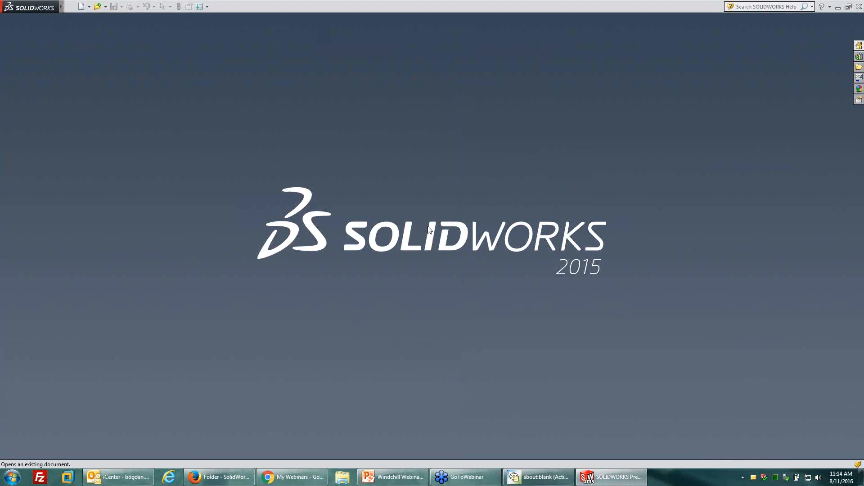
{"action": "left_click", "coordinate": [538, 477]}
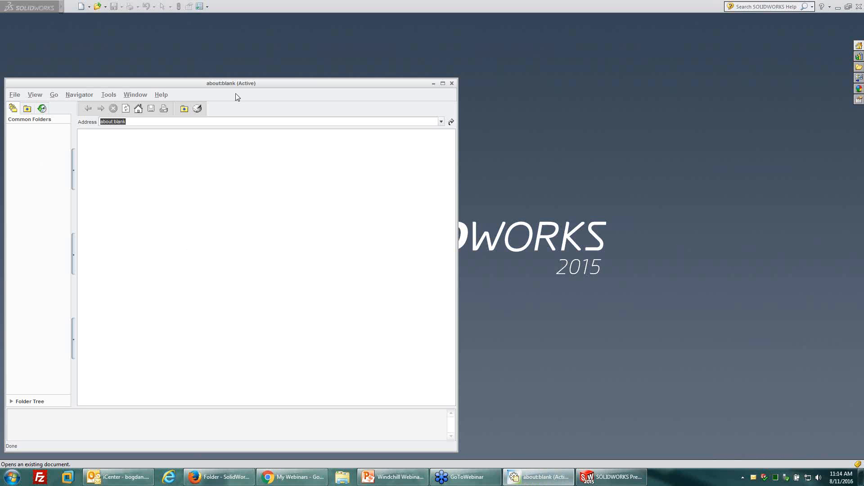
{"action": "left_click_drag", "start_coordinate": [234, 83], "coordinate": [233, 89]}
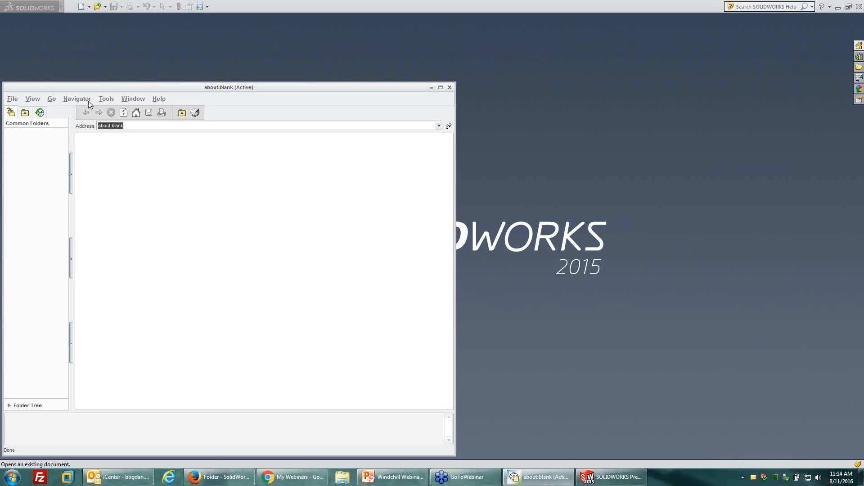
{"action": "left_click", "coordinate": [137, 100]}
{"action": "left_click", "coordinate": [118, 115]}
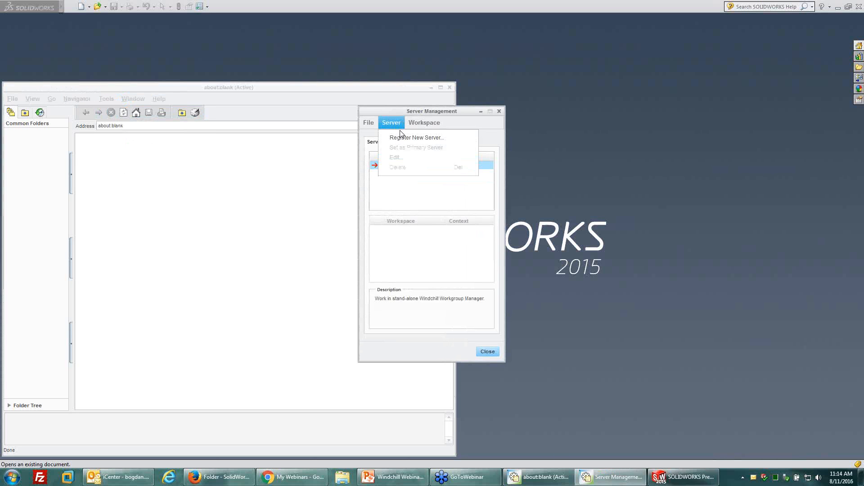
{"action": "left_click", "coordinate": [391, 123]}
{"action": "left_click", "coordinate": [399, 139]}
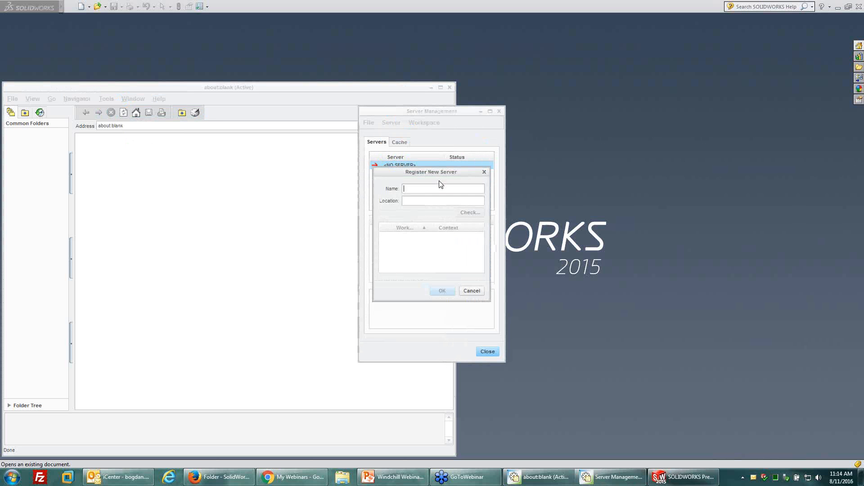
{"action": "type", "text": "PDM"}
{"action": "type", "text": "http"}
{"action": "type", "text": "://"}
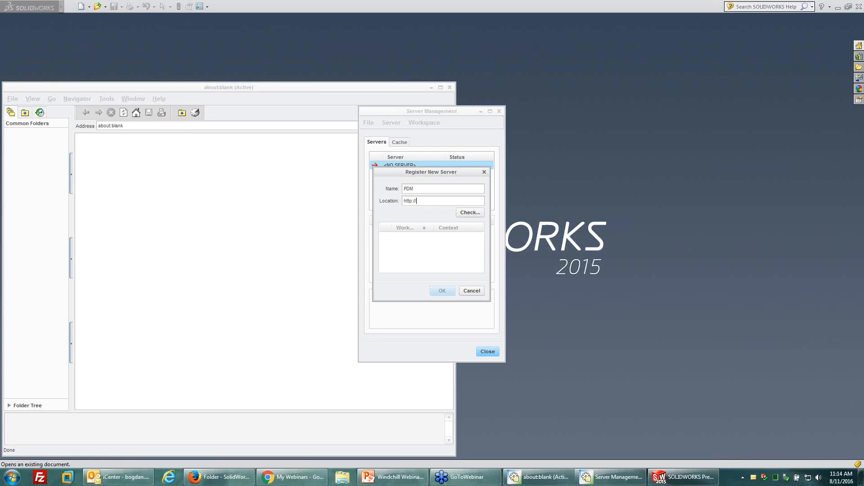
{"action": "type", "text": "windchill.tristar.com/Windchill"}
{"action": "left_click", "coordinate": [470, 213]}
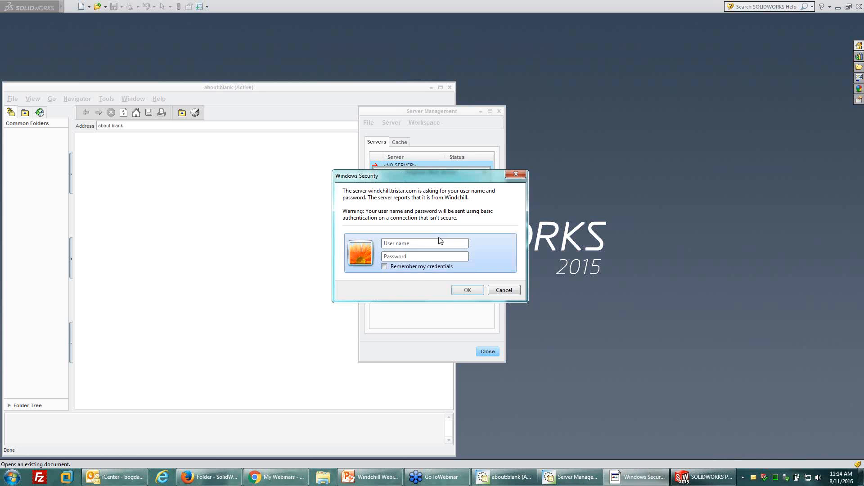
Sign in to the Windchill server by entering the account user name and password.
{"action": "key", "text": "Tab"}
{"action": "type", "text": "••"}
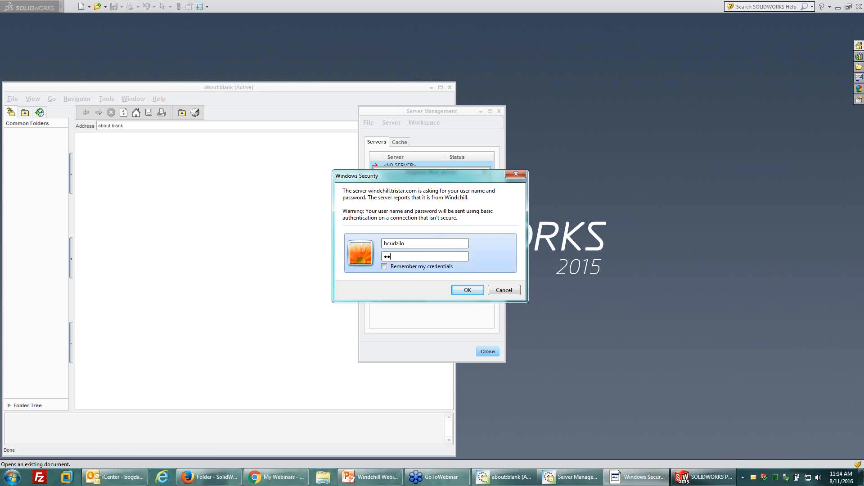
{"action": "key", "text": "Return"}
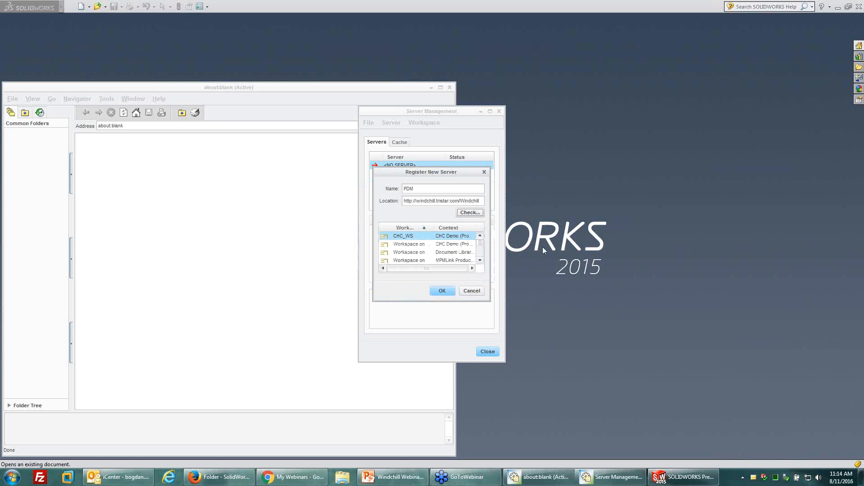
Enlarge the registration dialog, choose the mech_ws workspace in the Mechanical Product context, and confirm the server registration.
{"action": "left_click_drag", "start_coordinate": [488, 300], "coordinate": [585, 436]}
{"action": "left_click_drag", "start_coordinate": [434, 227], "coordinate": [459, 227]}
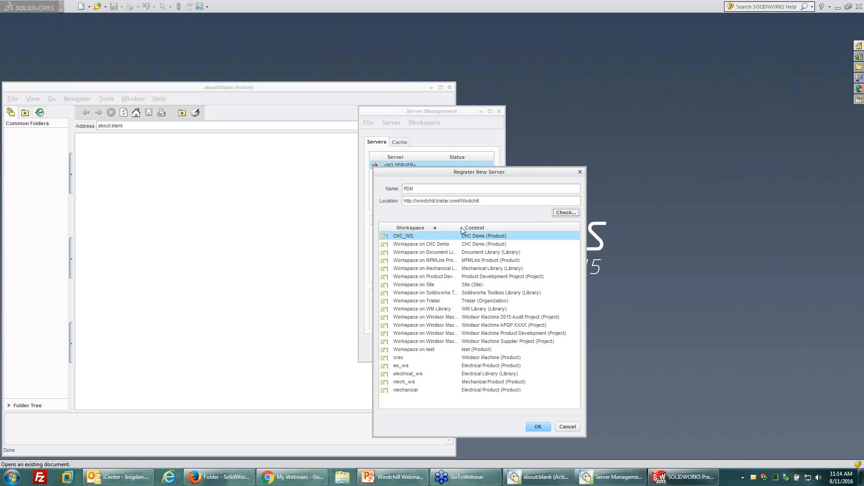
{"action": "left_click", "coordinate": [405, 384]}
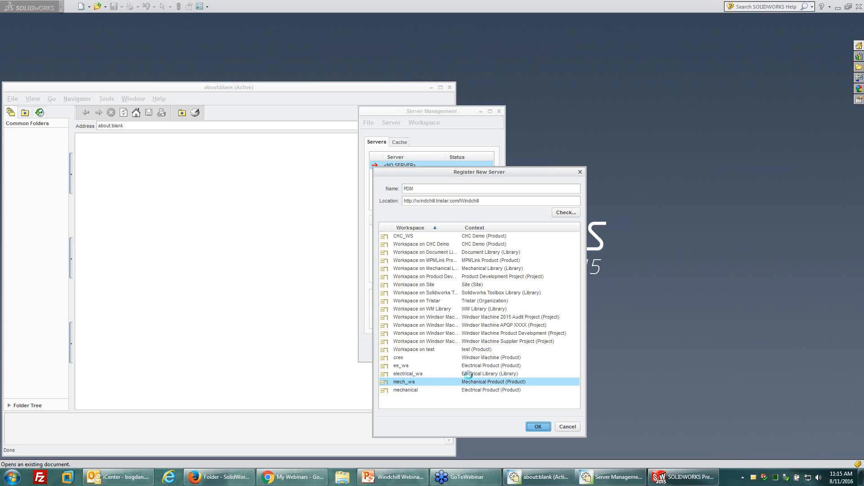
{"action": "left_click", "coordinate": [529, 423]}
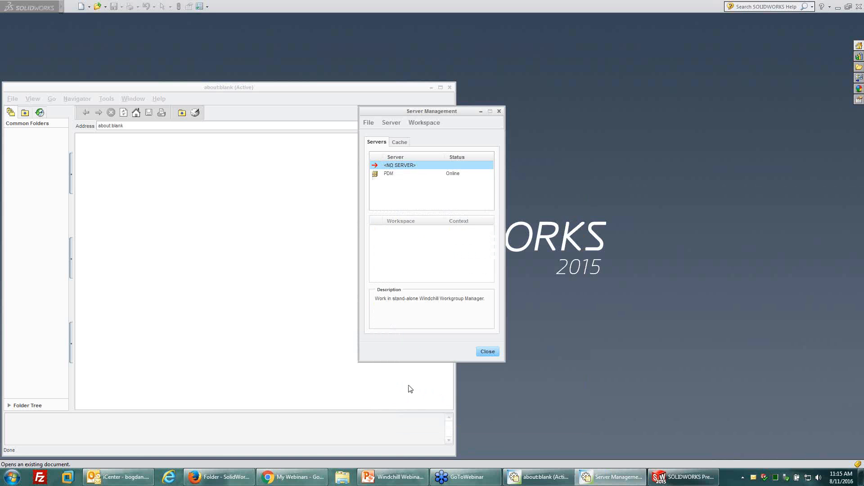
Activate the PDM server with the mech_ws workspace, enlarge Server Management to review it, and close it.
{"action": "left_click", "coordinate": [393, 175]}
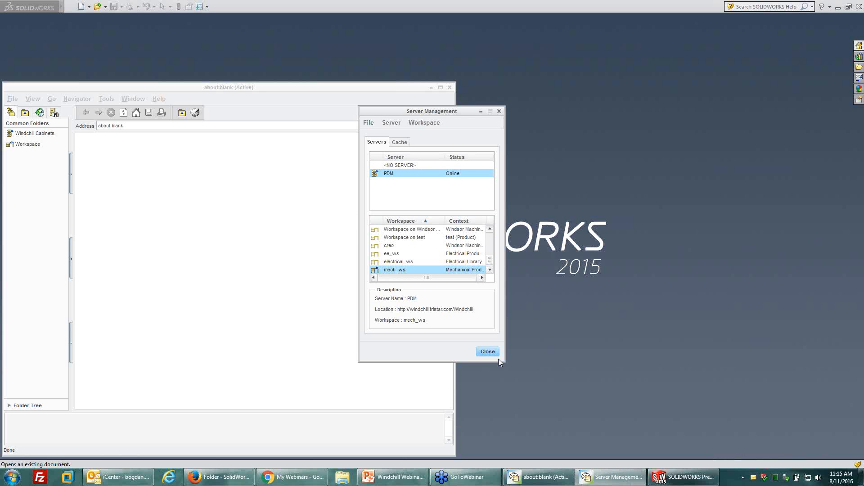
{"action": "left_click_drag", "start_coordinate": [502, 361], "coordinate": [559, 427]}
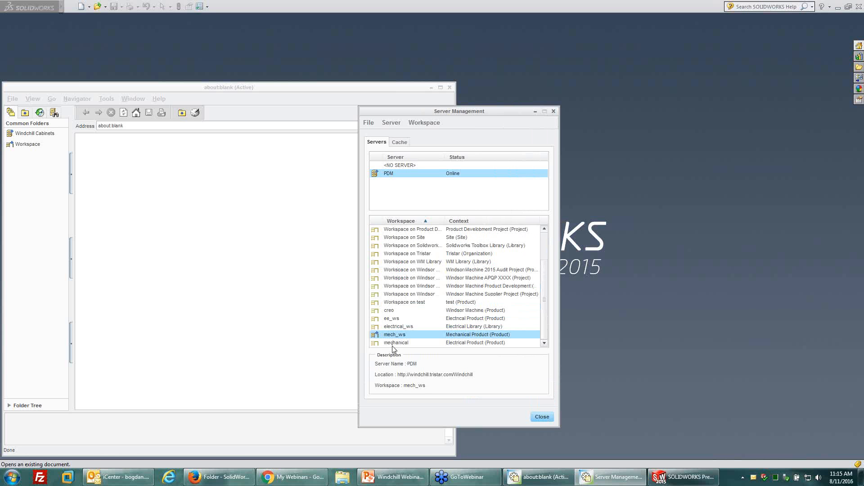
{"action": "left_click", "coordinate": [542, 417]}
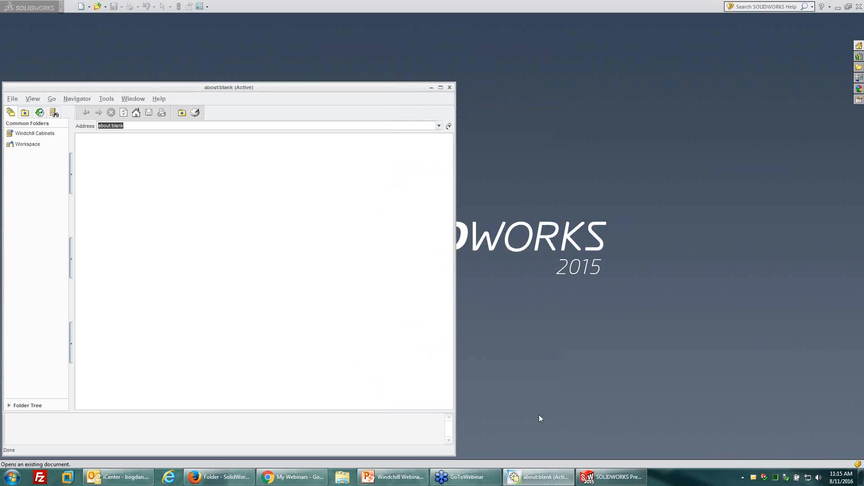
Open the active Windchill workspace from the common folders in Workgroup Manager.
{"action": "left_click", "coordinate": [54, 143]}
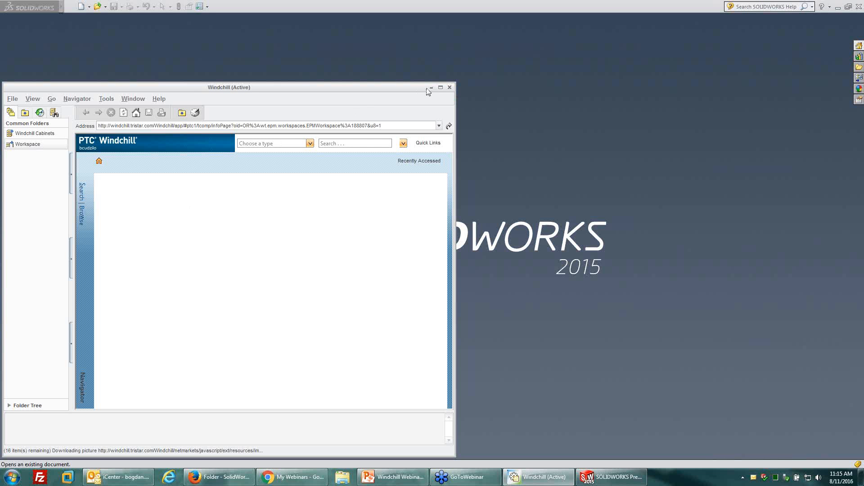
{"action": "left_click", "coordinate": [27, 144]}
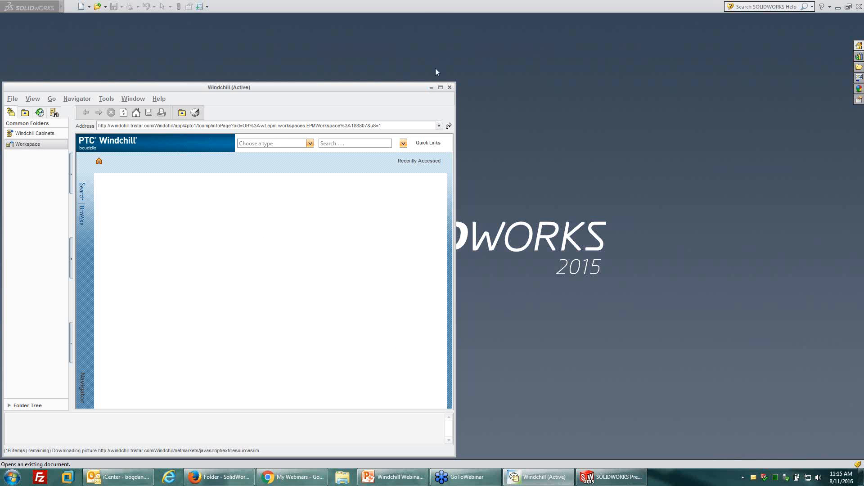
Return to SolidWorks, bring up the Open dialog again, and browse into the Workspace folder under Windchill.
{"action": "left_click", "coordinate": [441, 9]}
{"action": "left_click", "coordinate": [97, 6]}
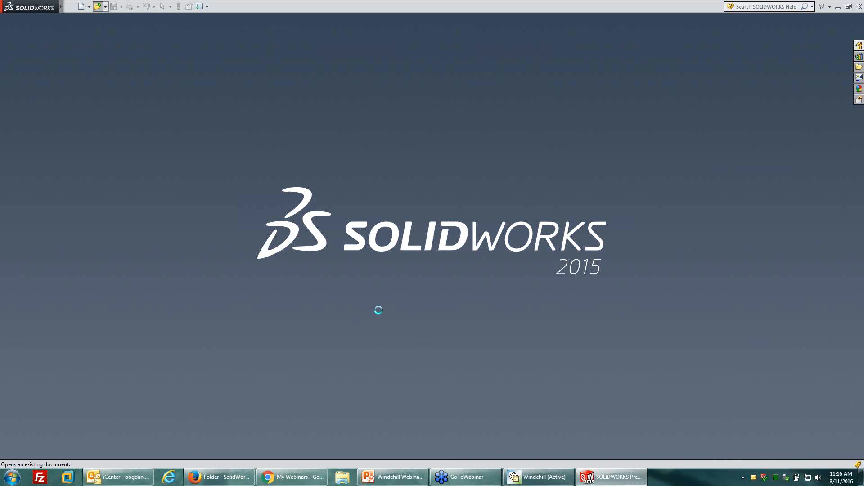
{"action": "left_click", "coordinate": [539, 476]}
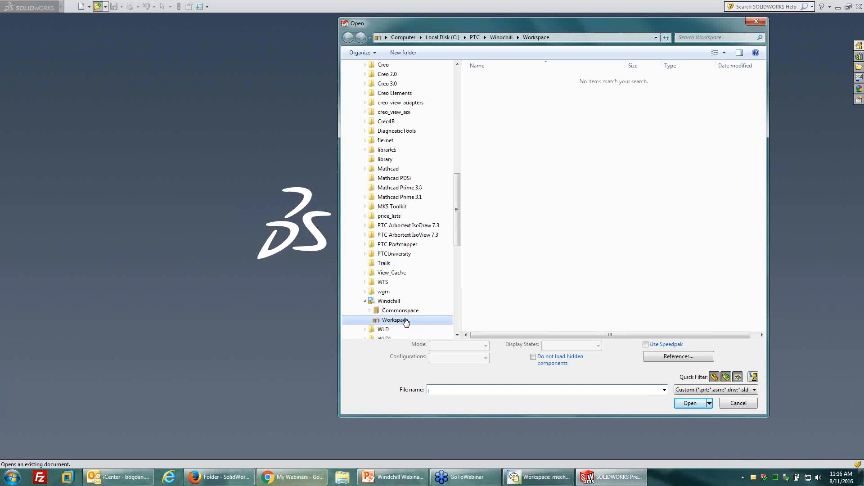
{"action": "left_click_drag", "start_coordinate": [428, 27], "coordinate": [380, 32]}
{"action": "left_click", "coordinate": [339, 307]}
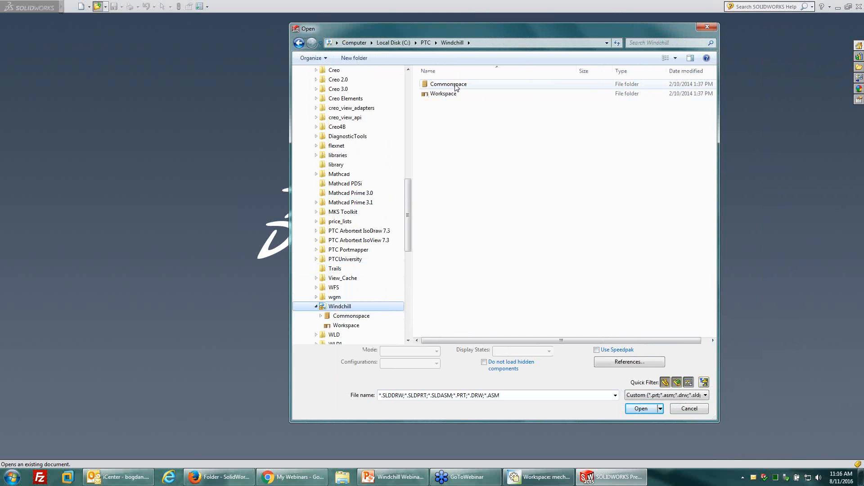
{"action": "left_click", "coordinate": [440, 94]}
{"action": "left_click", "coordinate": [450, 85]}
{"action": "double_click", "coordinate": [445, 93]}
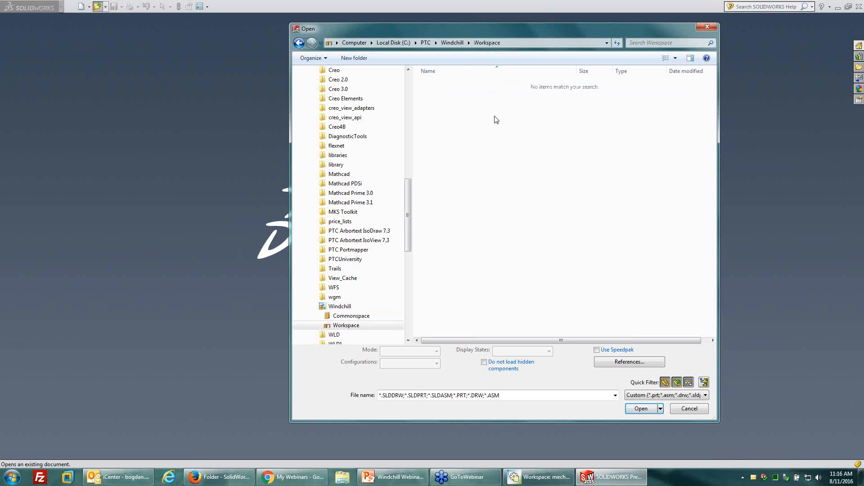
Browse Windchill's Commonspace, examine the Libraries folder in it, and go back to Commonspace.
{"action": "left_click", "coordinate": [452, 42]}
{"action": "double_click", "coordinate": [452, 86]}
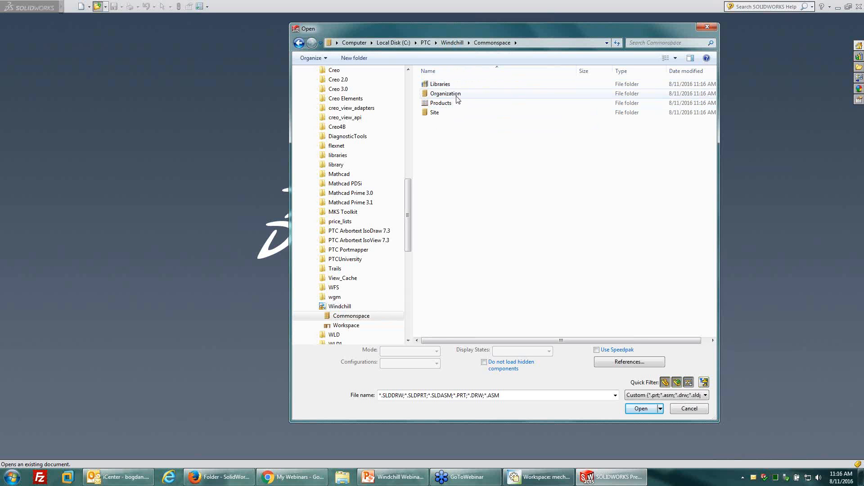
{"action": "double_click", "coordinate": [437, 85]}
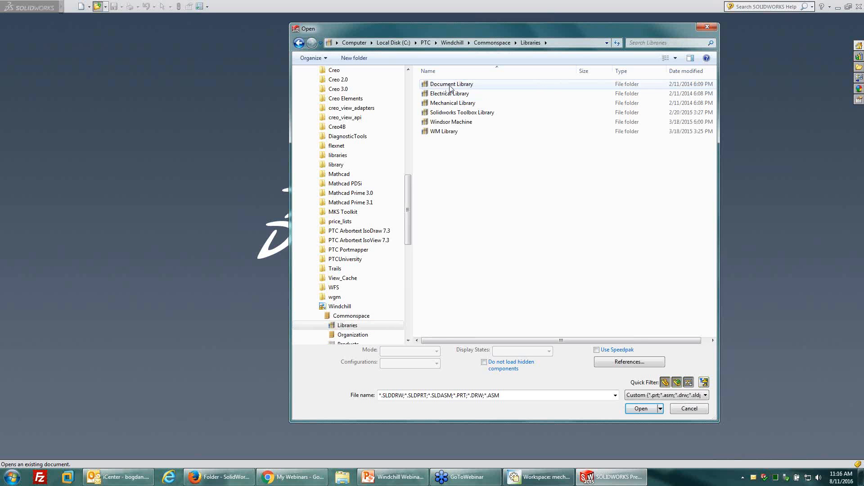
{"action": "left_click", "coordinate": [492, 43]}
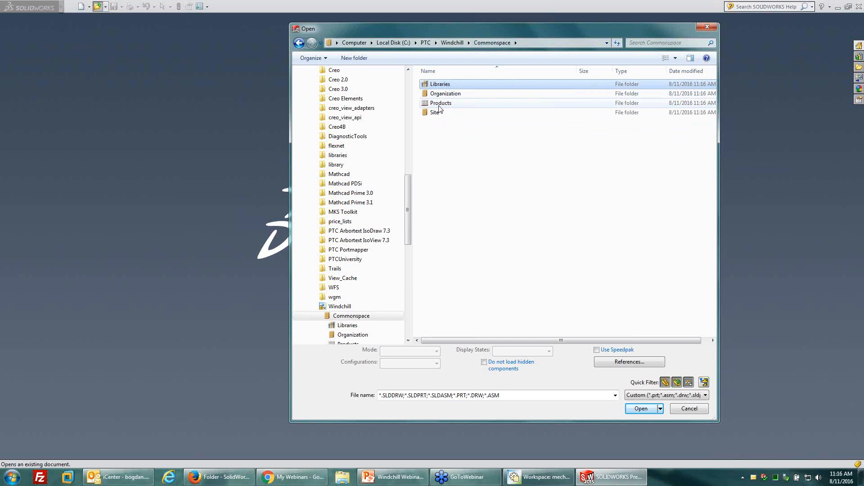
Look over the Products, Organization and Site folders in Windchill's Commonspace.
{"action": "left_click", "coordinate": [441, 105]}
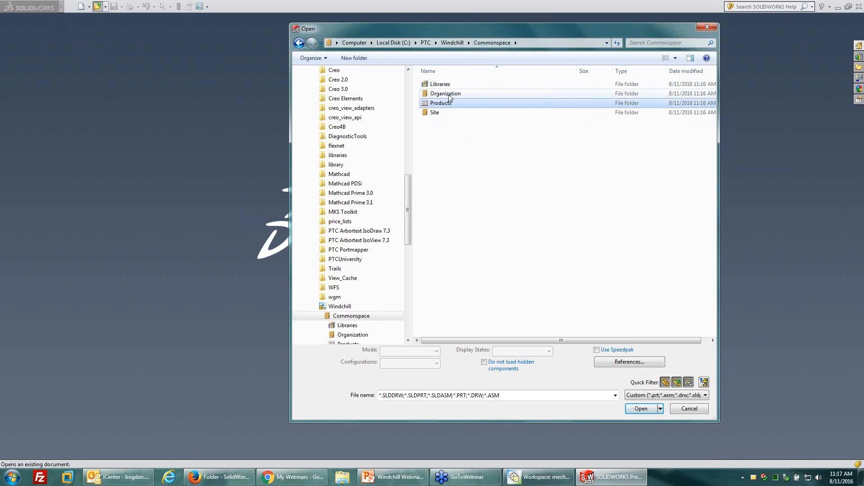
{"action": "left_click", "coordinate": [443, 95]}
{"action": "left_click", "coordinate": [439, 113]}
{"action": "left_click", "coordinate": [444, 96]}
{"action": "left_click", "coordinate": [436, 114]}
{"action": "left_click", "coordinate": [442, 96]}
{"action": "left_click", "coordinate": [436, 113]}
{"action": "left_click", "coordinate": [442, 96]}
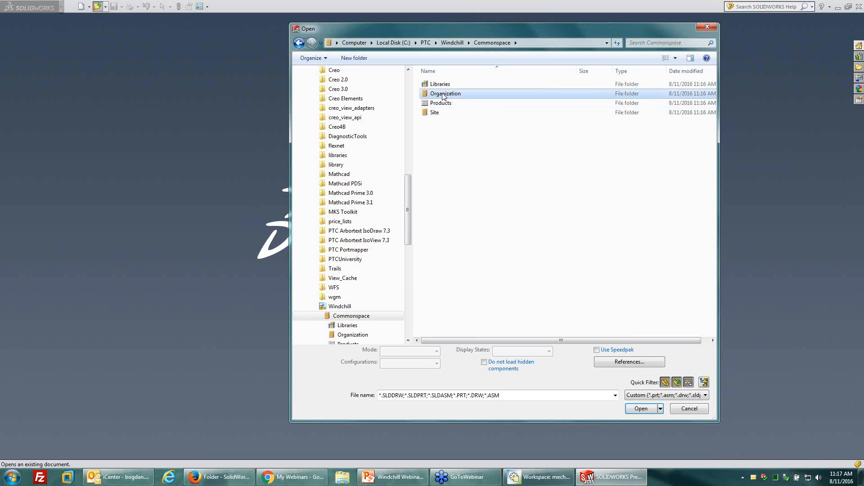
{"action": "left_click", "coordinate": [438, 114]}
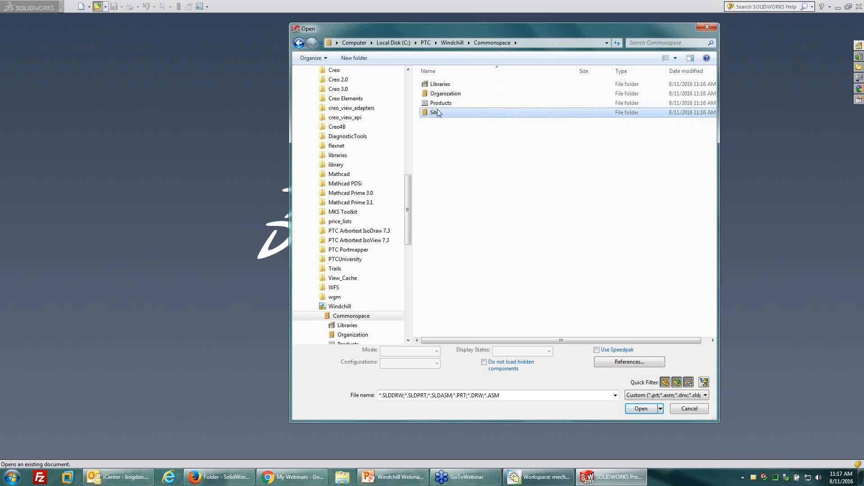
Browse to Products, Mechanical Product, SolidWorks in Commonspace and open dwxblockassembly.sldasm from there.
{"action": "double_click", "coordinate": [440, 103]}
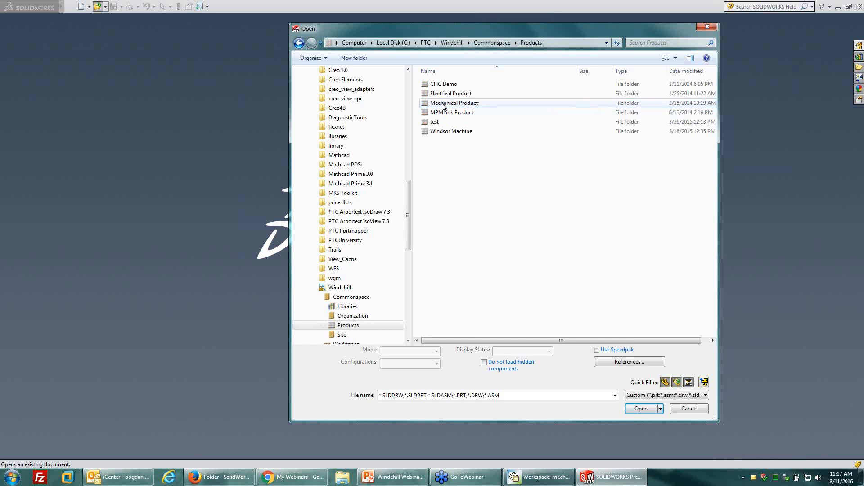
{"action": "double_click", "coordinate": [448, 103]}
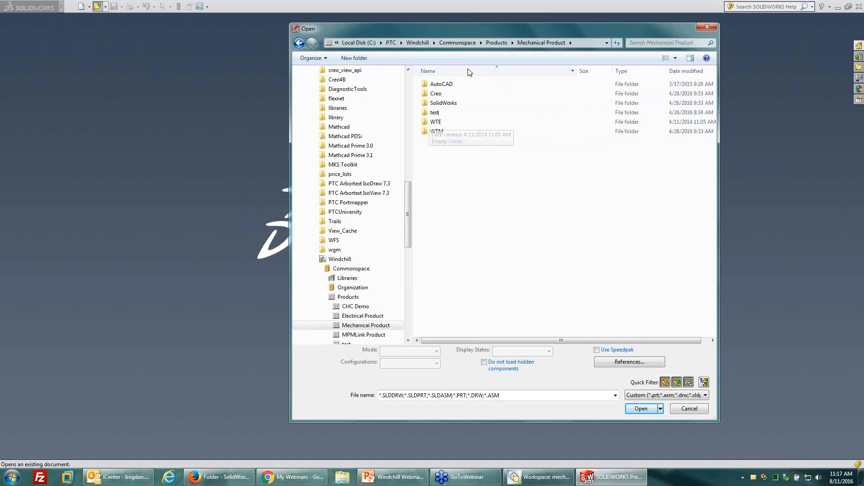
{"action": "double_click", "coordinate": [443, 103]}
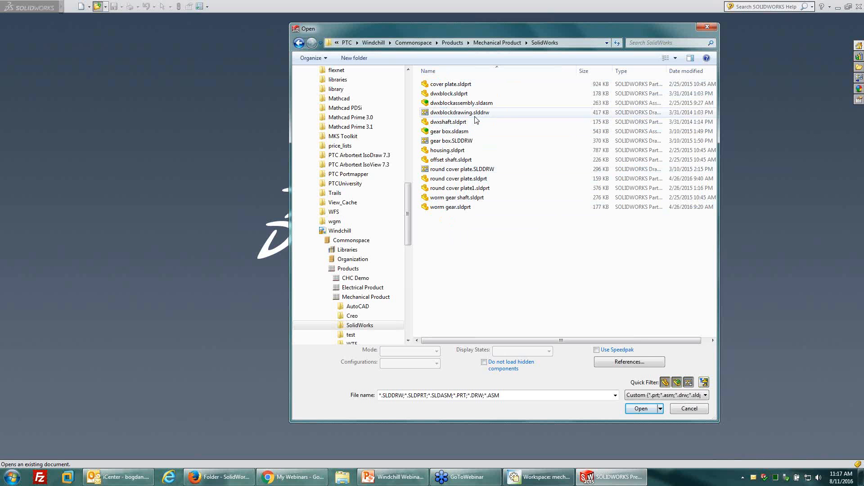
{"action": "left_click", "coordinate": [484, 104]}
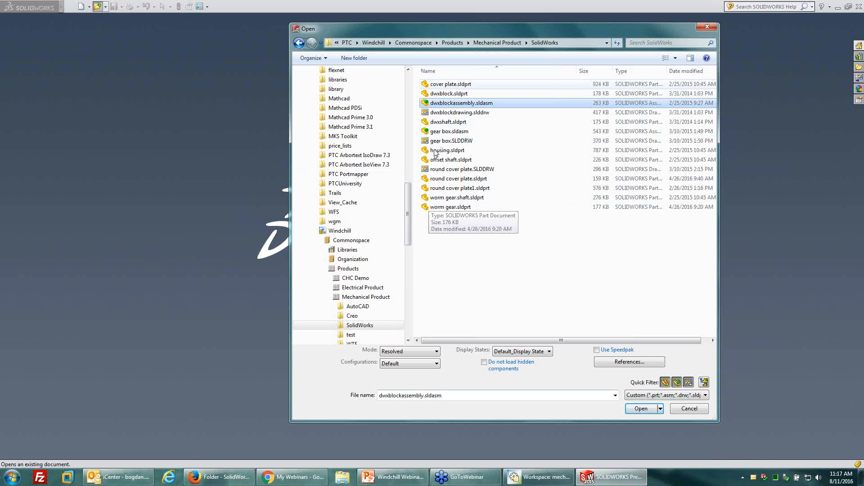
{"action": "left_click", "coordinate": [641, 408]}
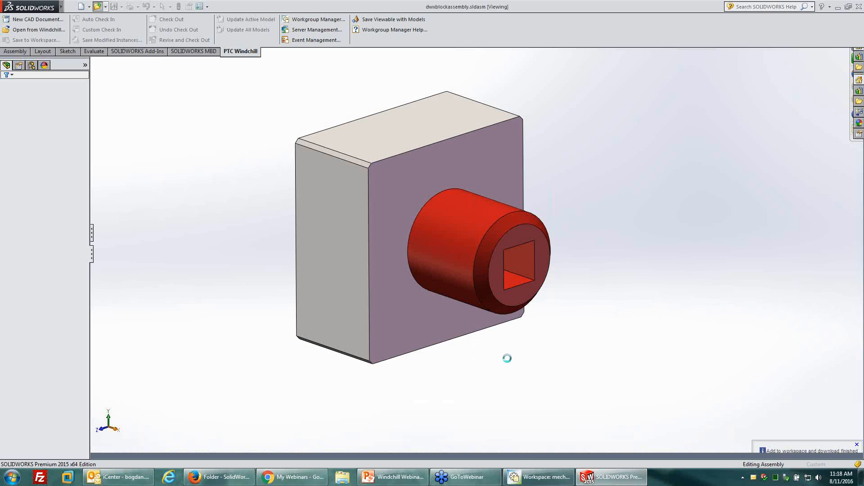
Switch to Workgroup Manager, reload the active mech_ws workspace and narrow the Number column of its object list.
{"action": "left_click", "coordinate": [538, 476]}
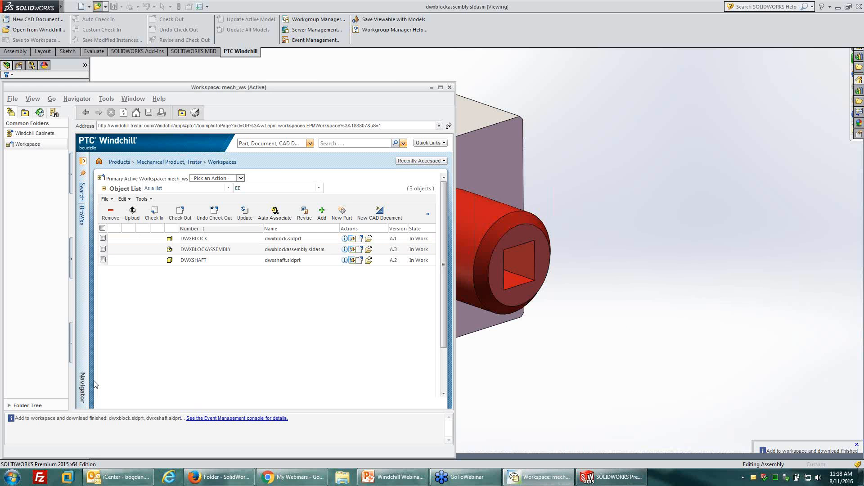
{"action": "left_click_drag", "start_coordinate": [222, 87], "coordinate": [224, 90]}
{"action": "left_click", "coordinate": [33, 146]}
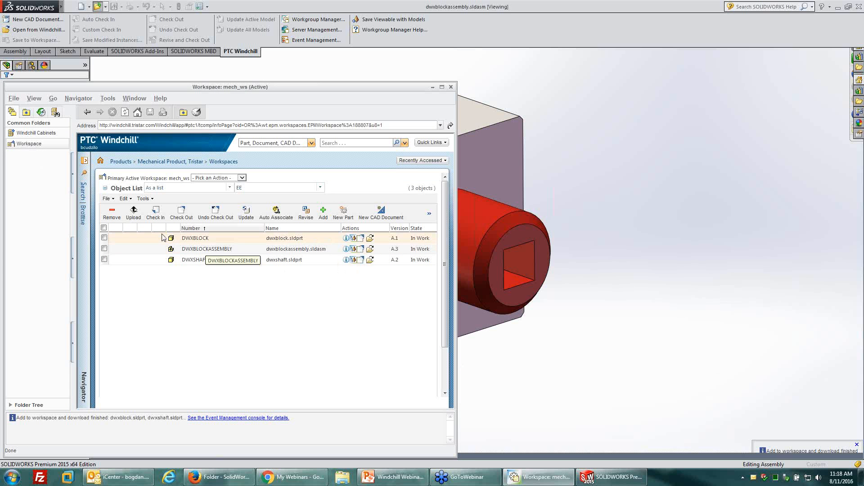
{"action": "left_click_drag", "start_coordinate": [264, 228], "coordinate": [243, 234]}
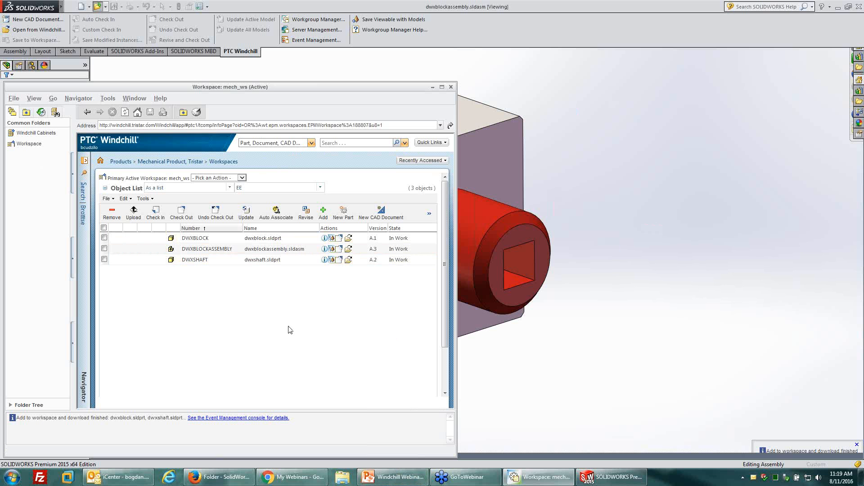
Go from the workspace to its parent Mechanical Product, open the SolidWorks folder and locate DWXBLOCKDRAWING in its contents.
{"action": "left_click", "coordinate": [192, 163]}
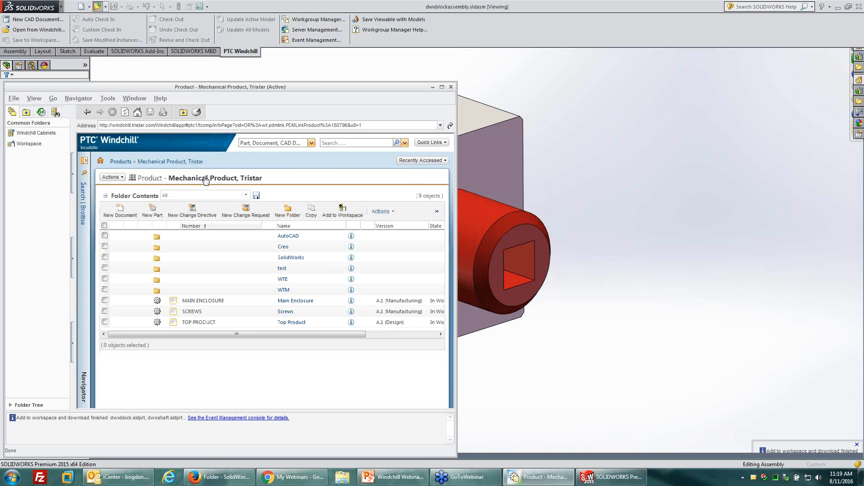
{"action": "left_click", "coordinate": [290, 257]}
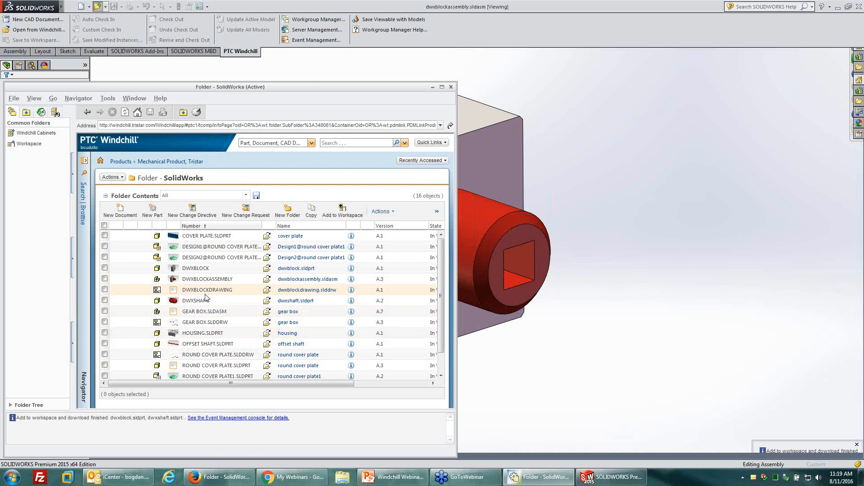
{"action": "scroll", "coordinate": [235, 340], "scroll_direction": "down", "scroll_amount": 1}
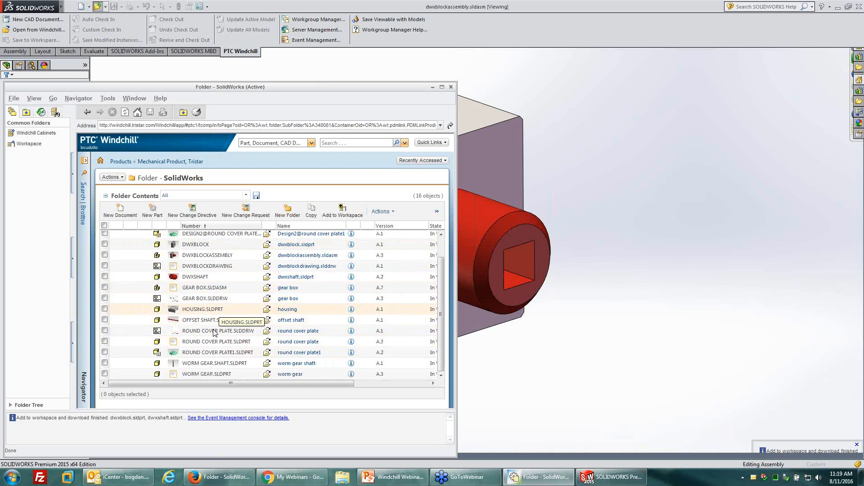
{"action": "scroll", "coordinate": [216, 333], "scroll_direction": "up", "scroll_amount": 1}
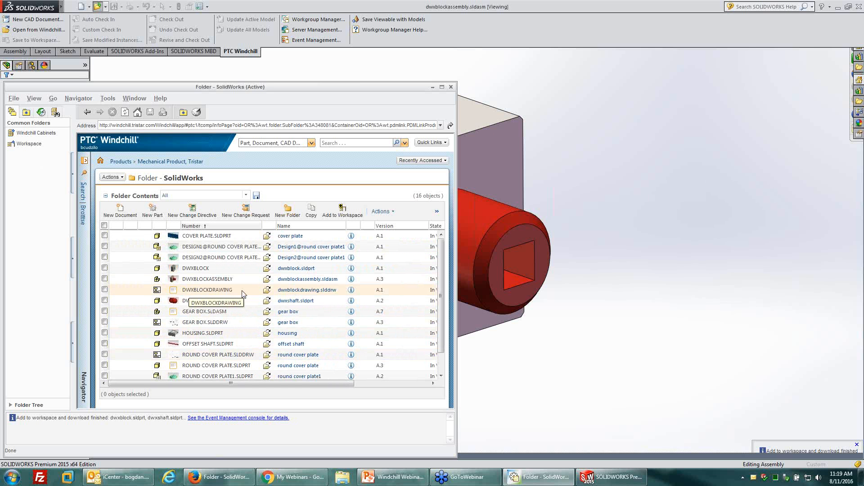
{"action": "left_click", "coordinate": [203, 290]}
{"action": "left_click", "coordinate": [392, 198]}
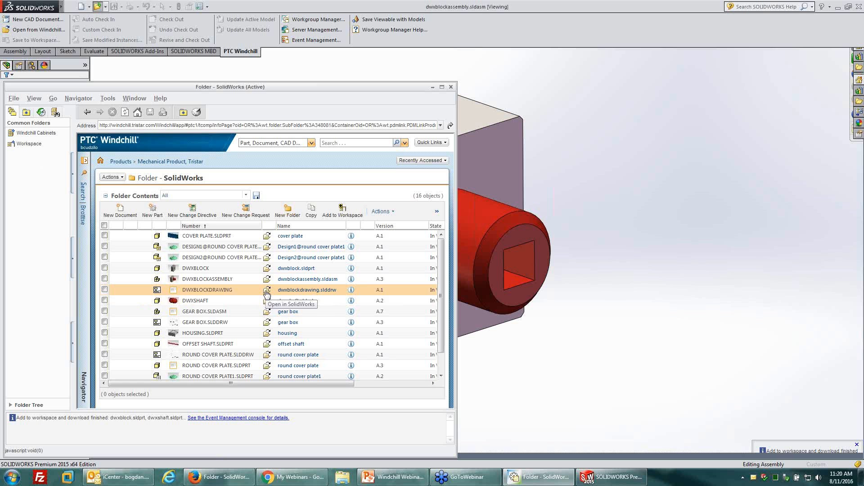
Try to open dwxblockdrawing.slddrw in SolidWorks from the folder listing, and force the unresponsive SolidWorks program to close.
{"action": "left_click", "coordinate": [267, 292]}
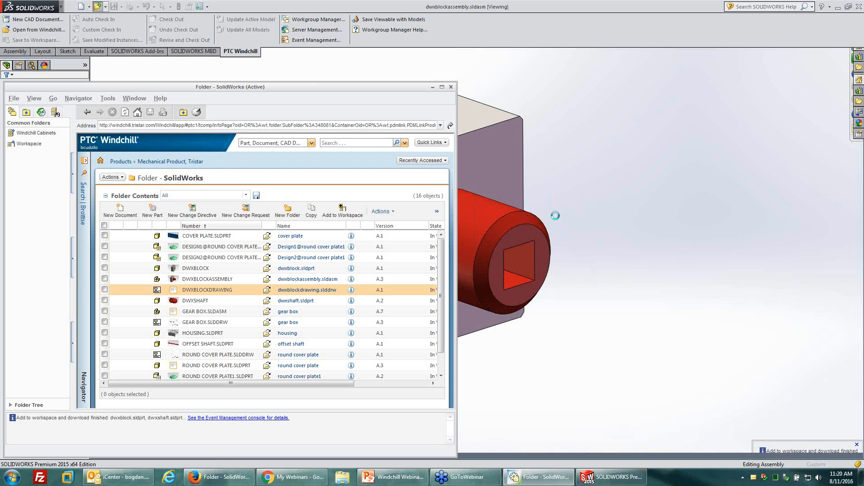
{"action": "left_click", "coordinate": [595, 474]}
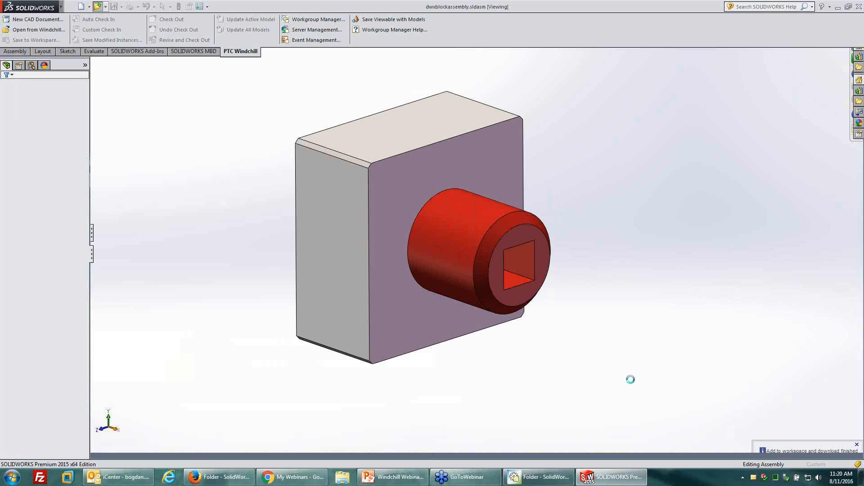
{"action": "left_click", "coordinate": [595, 474]}
{"action": "left_click", "coordinate": [594, 474]}
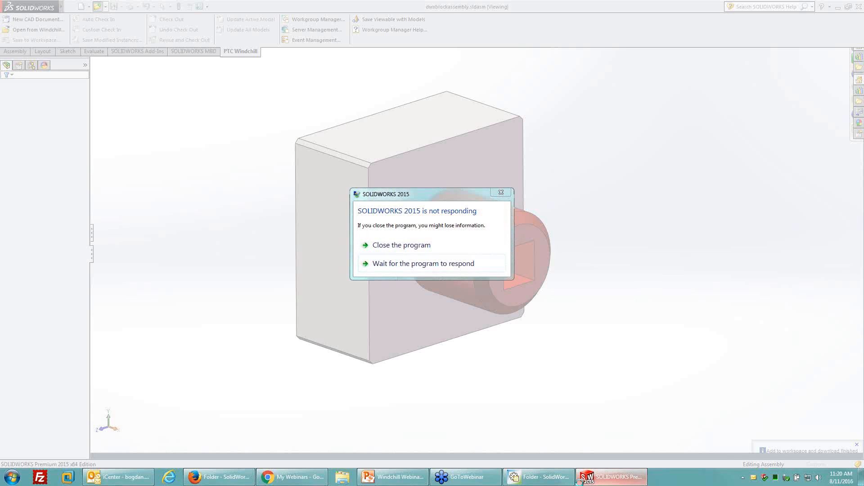
{"action": "left_click", "coordinate": [400, 251]}
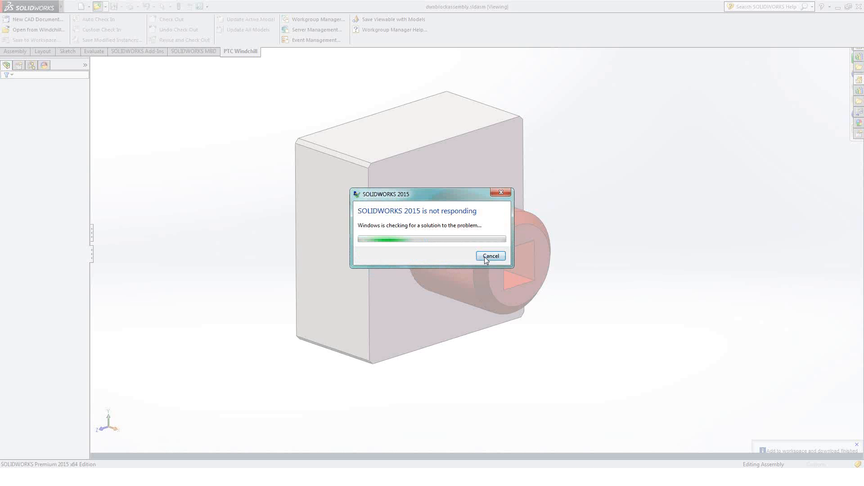
{"action": "left_click", "coordinate": [491, 257]}
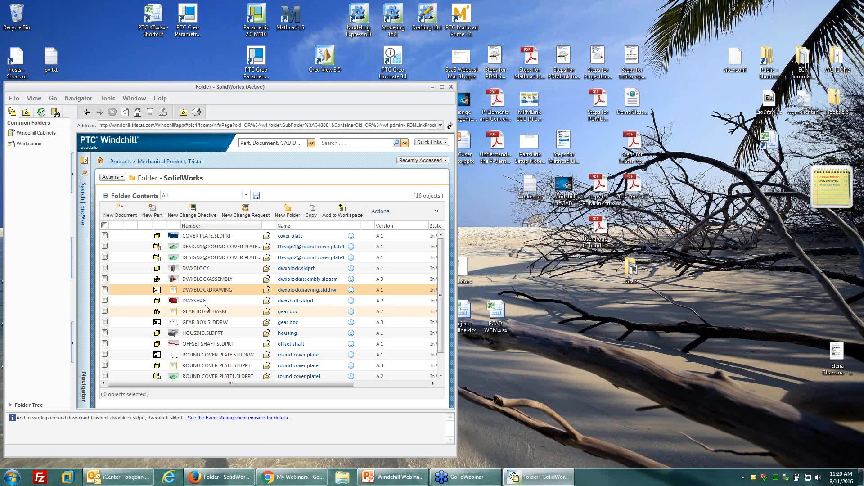
Open dwxblockdrawing.slddrw in SolidWorks from Workgroup Manager, and open the dwxblockassembly referenced by Drawing View1, accepting the older version notice.
{"action": "left_click", "coordinate": [267, 291]}
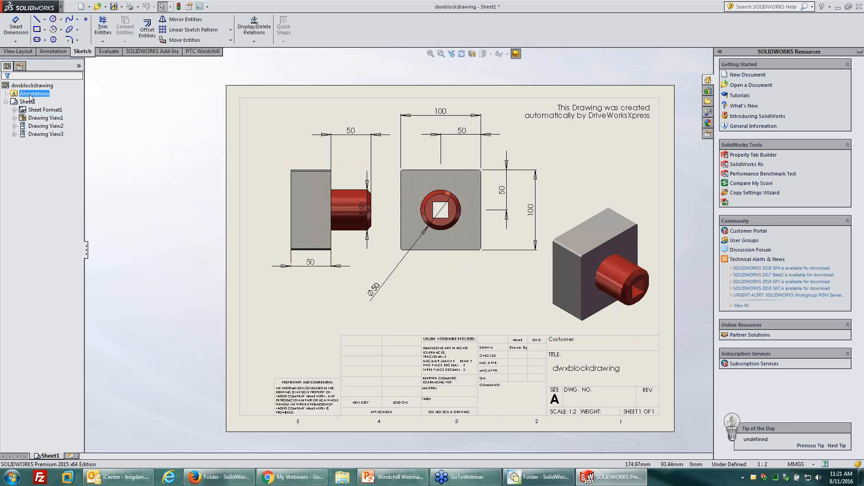
{"action": "left_click", "coordinate": [14, 110]}
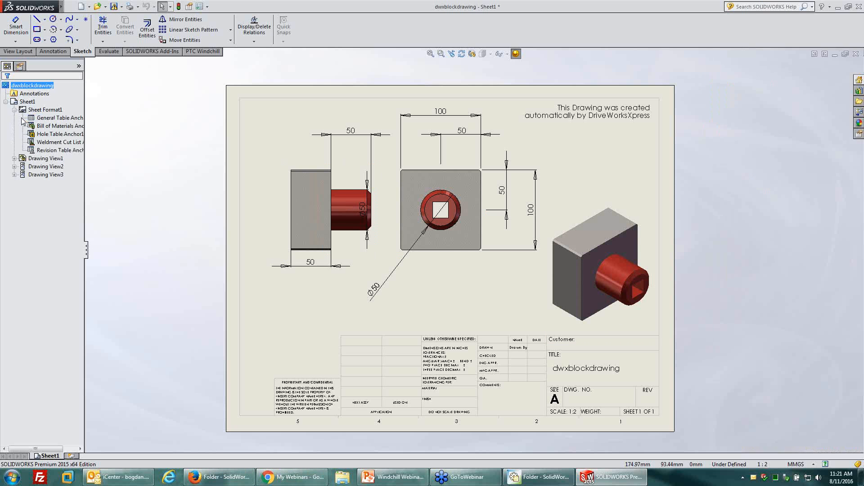
{"action": "left_click", "coordinate": [14, 110]}
{"action": "left_click", "coordinate": [14, 118]}
{"action": "right_click", "coordinate": [39, 124]}
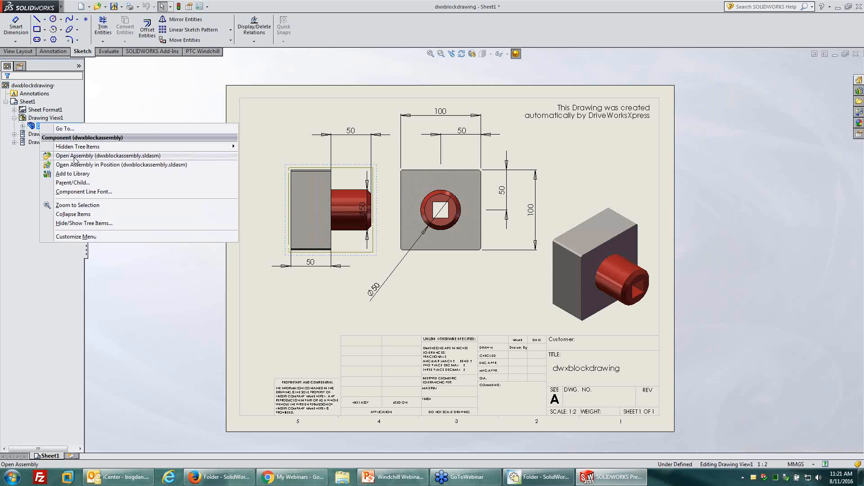
{"action": "left_click", "coordinate": [70, 156]}
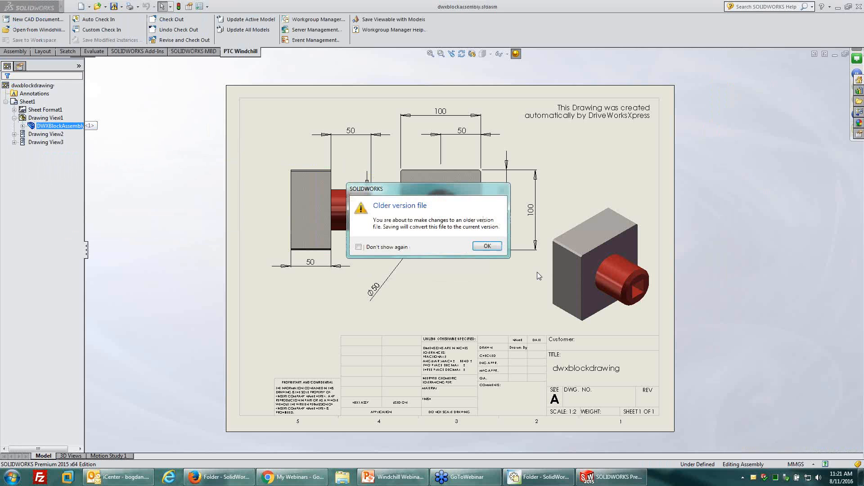
{"action": "left_click", "coordinate": [482, 246]}
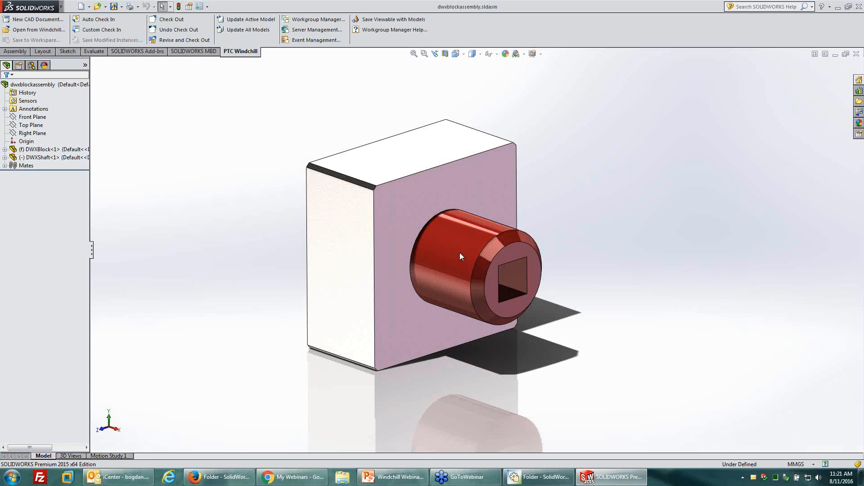
Open the red shaft component as its own part from the assembly and accept the older version notice.
{"action": "left_click", "coordinate": [470, 255]}
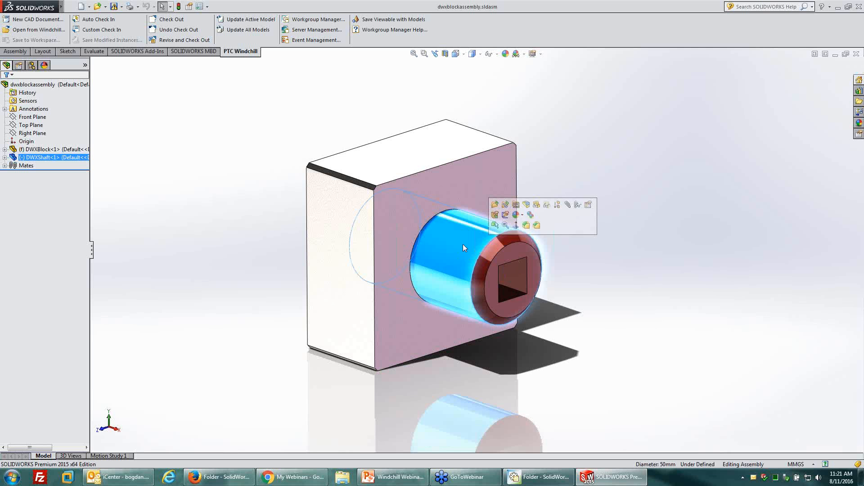
{"action": "left_click", "coordinate": [495, 205]}
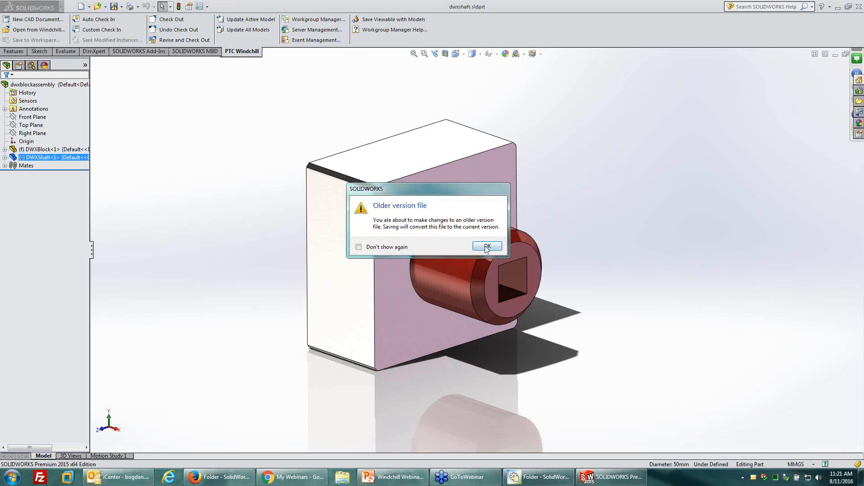
{"action": "left_click", "coordinate": [485, 246]}
Set the diameter of the shaft's Extrude1 feature to 40 mm, accepting the older version notice.
{"action": "left_click", "coordinate": [558, 230]}
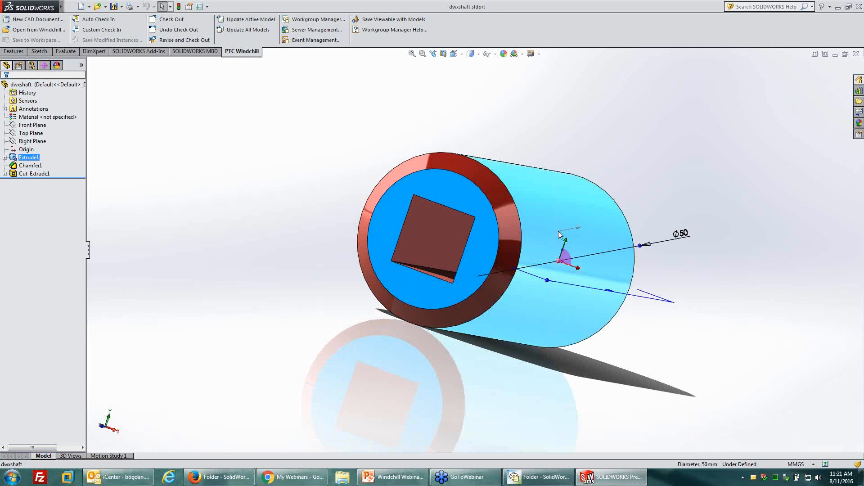
{"action": "double_click", "coordinate": [684, 238]}
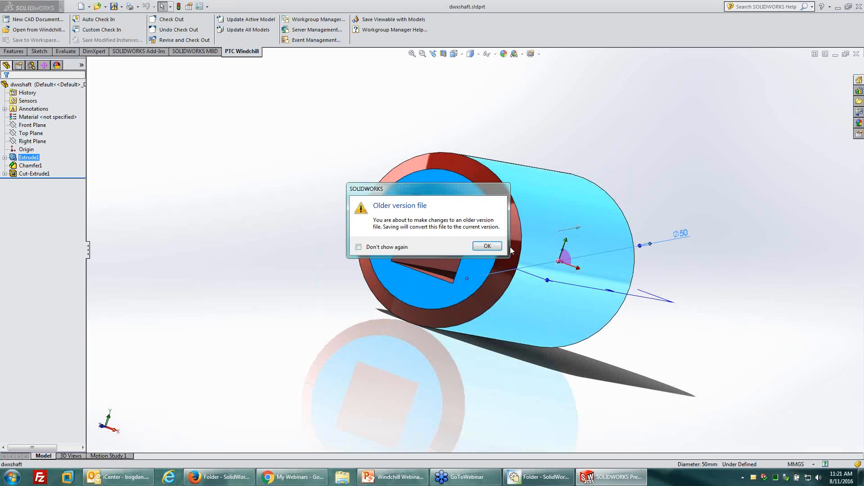
{"action": "left_click", "coordinate": [491, 247]}
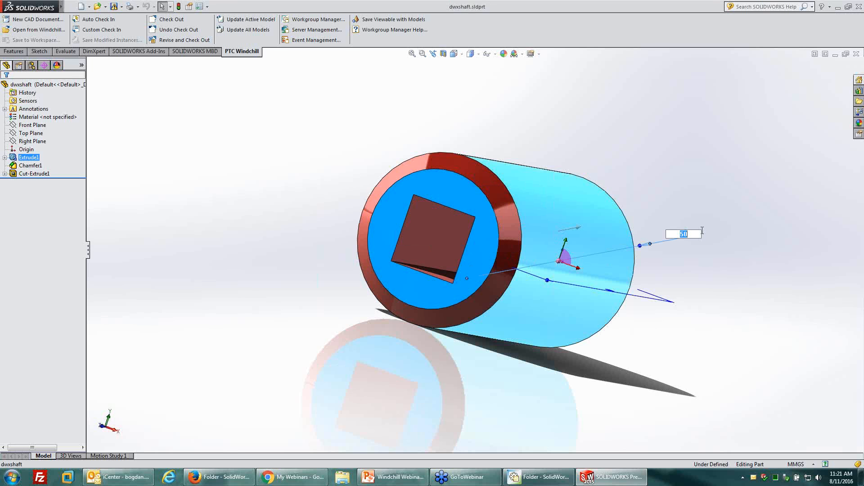
{"action": "type", "text": "40"}
{"action": "key", "text": "Return"}
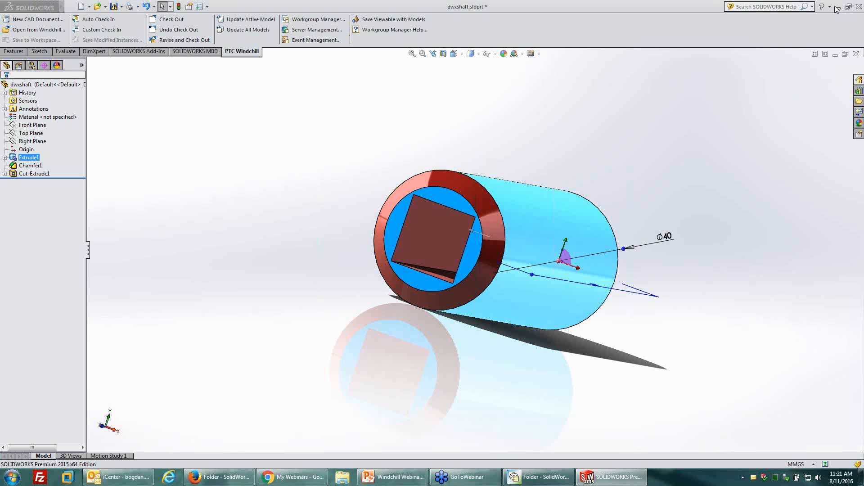
Close the dwxshaft part with its changes saved, accept conversion to the current version, and resolve the conflict with Check out now.
{"action": "left_click", "coordinate": [858, 6]}
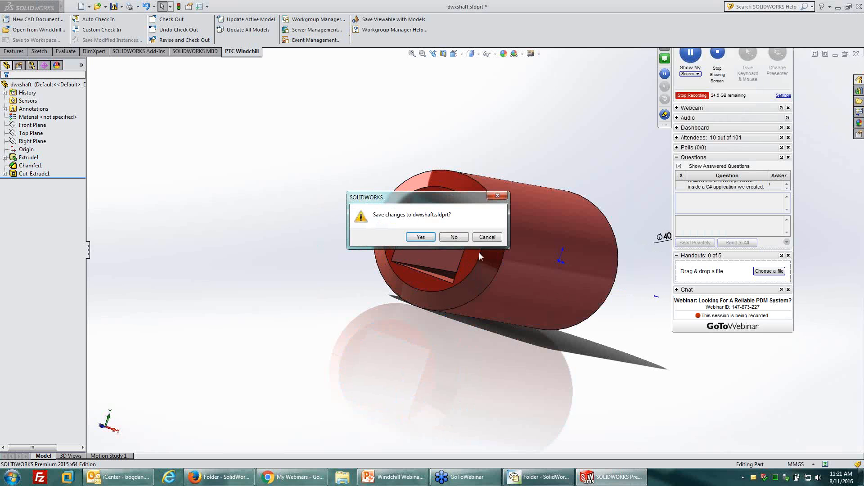
{"action": "left_click", "coordinate": [421, 239]}
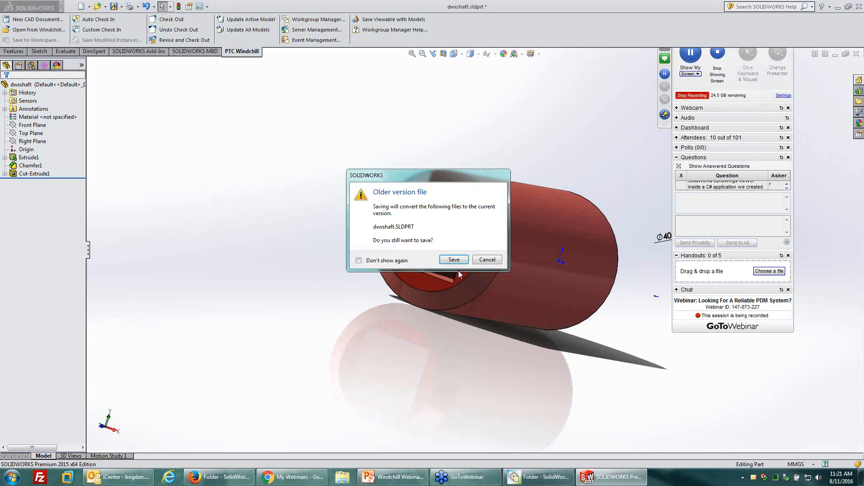
{"action": "left_click", "coordinate": [452, 260]}
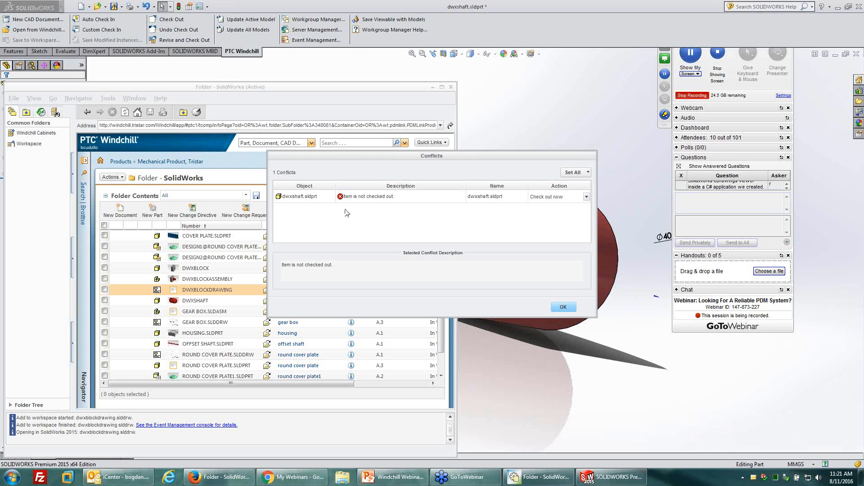
{"action": "left_click_drag", "start_coordinate": [360, 161], "coordinate": [327, 160]}
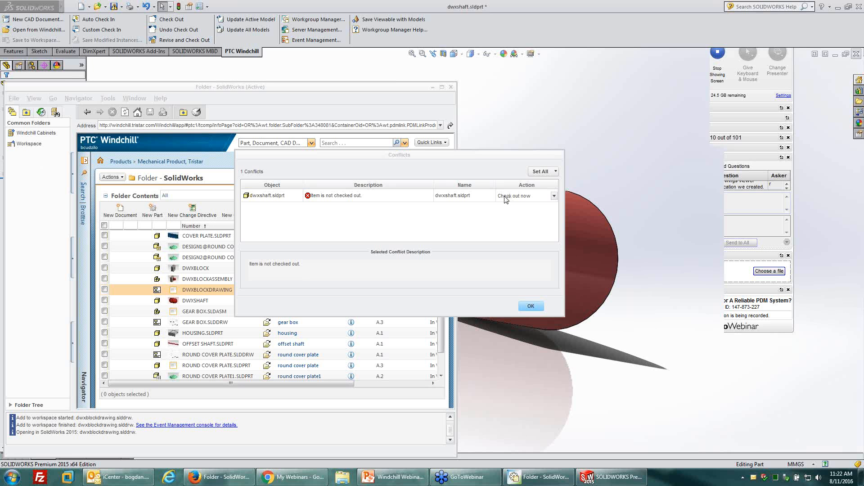
{"action": "left_click", "coordinate": [528, 196]}
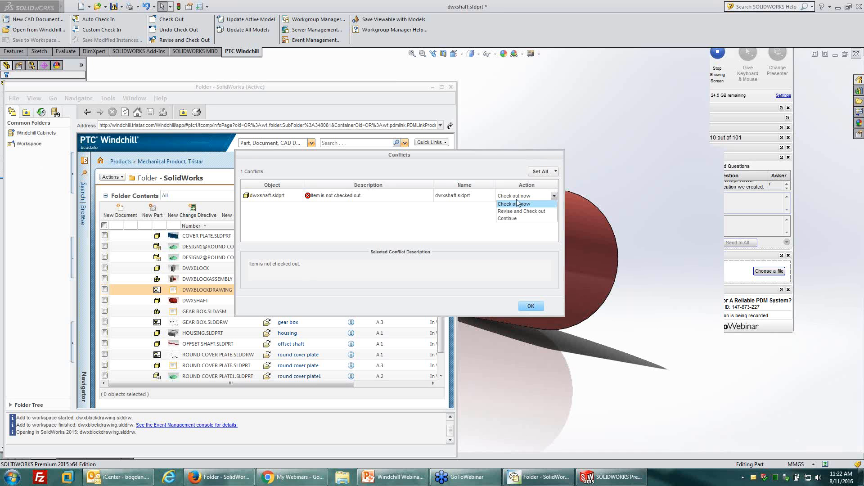
{"action": "left_click", "coordinate": [520, 205]}
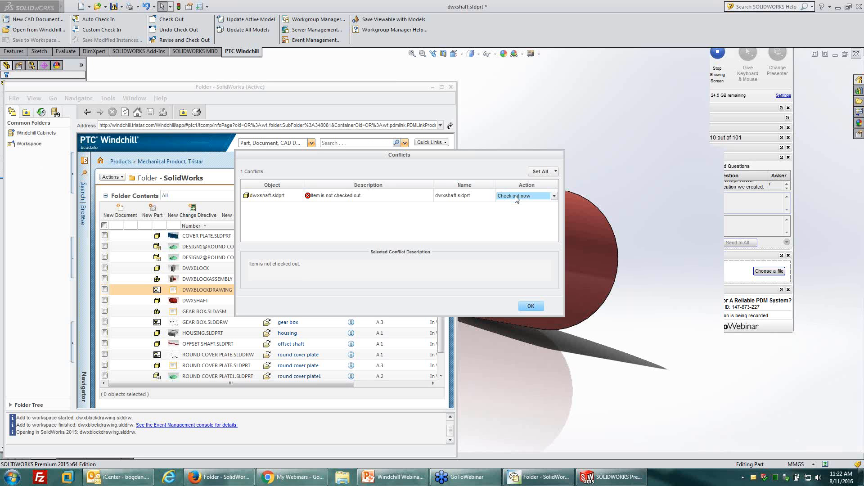
{"action": "key", "text": "Return"}
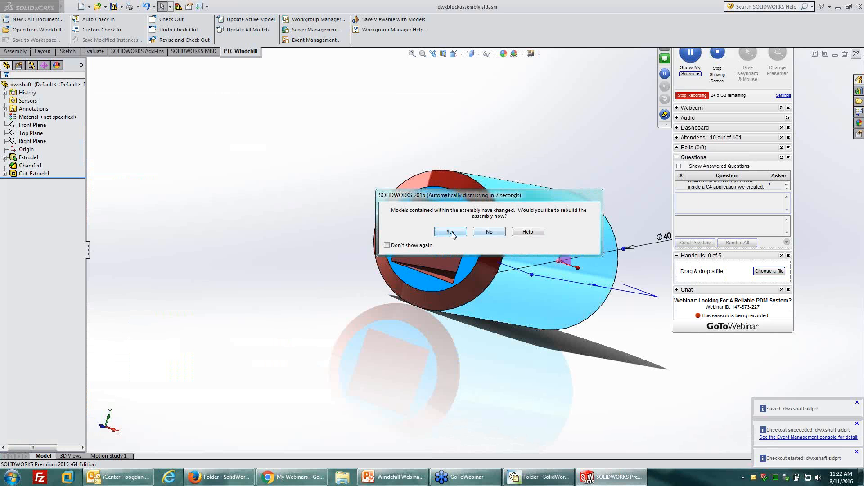
Rebuild the block assembly and save all modified files, resolving the conflicts for dwxblockassembly.sldasm and dwxblock.sldprt with Check out now.
{"action": "left_click", "coordinate": [452, 232]}
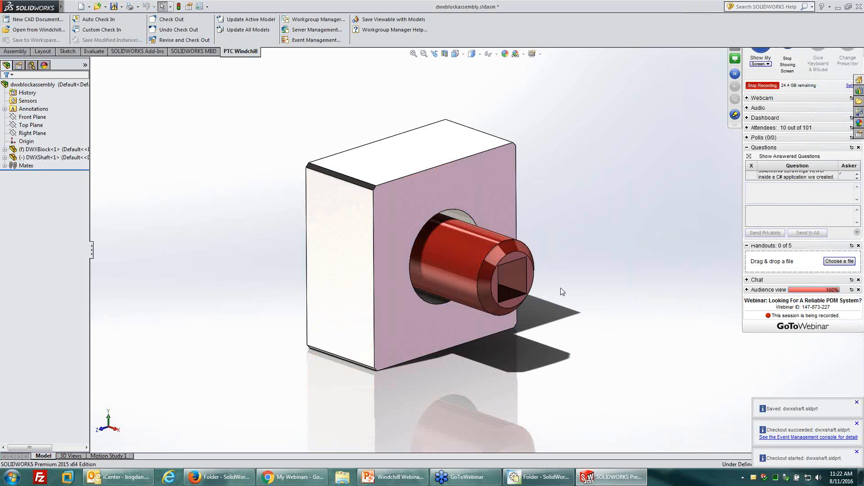
{"action": "middle_click_drag", "start_coordinate": [453, 255], "coordinate": [458, 238]}
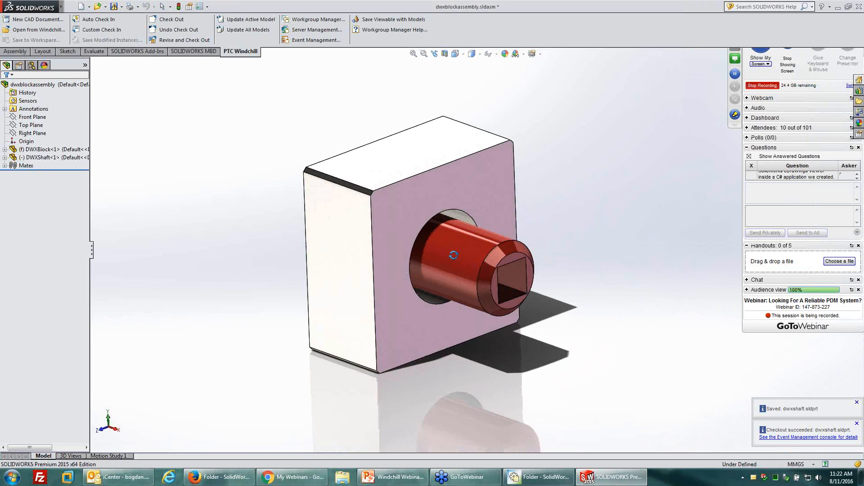
{"action": "left_click", "coordinate": [116, 7]}
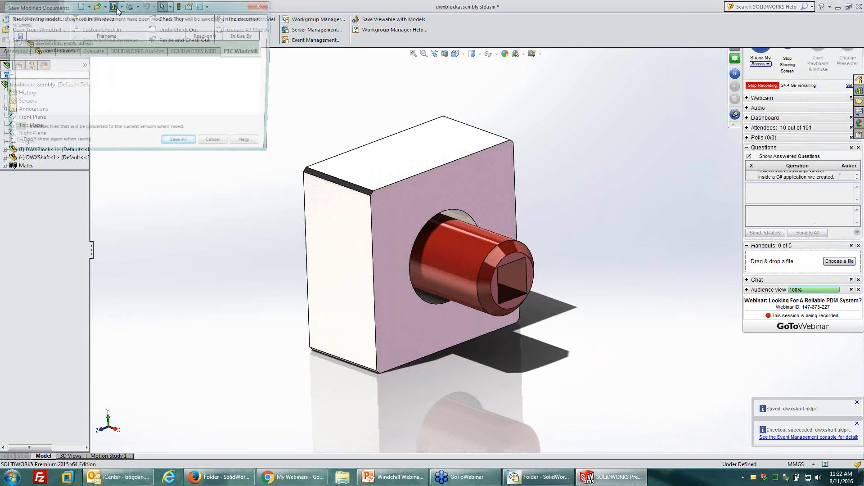
{"action": "left_click", "coordinate": [180, 143]}
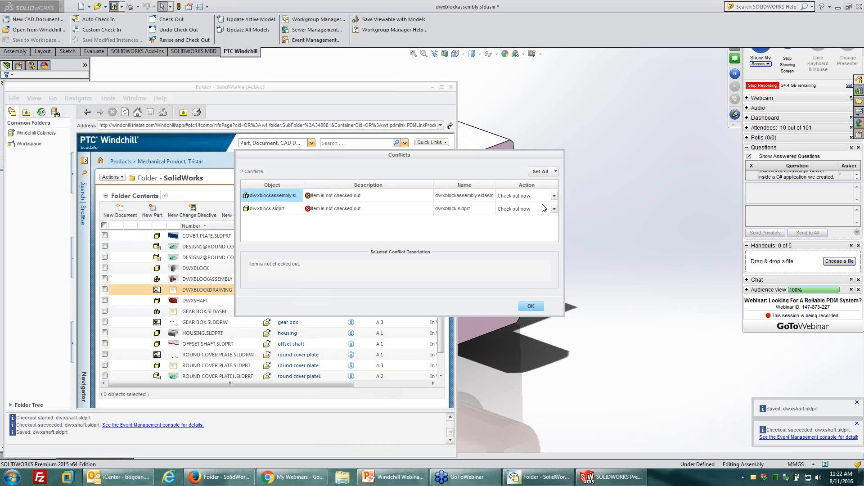
{"action": "left_click", "coordinate": [519, 197]}
{"action": "left_click", "coordinate": [519, 199]}
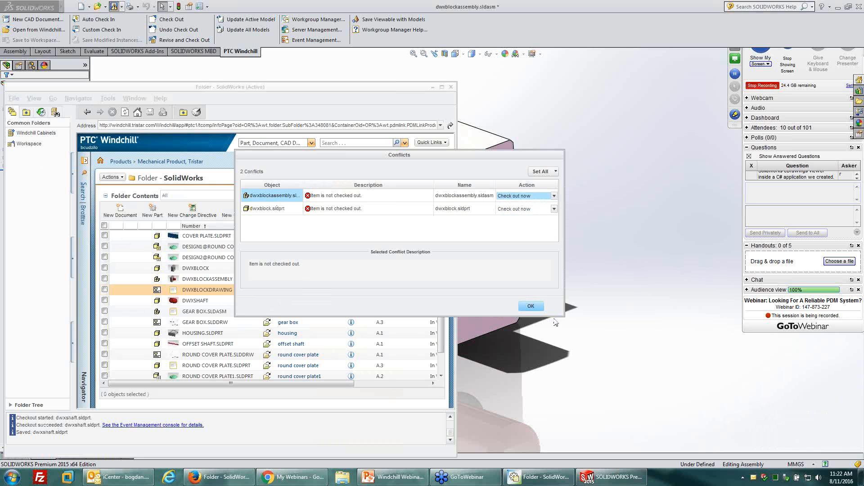
{"action": "left_click", "coordinate": [530, 307]}
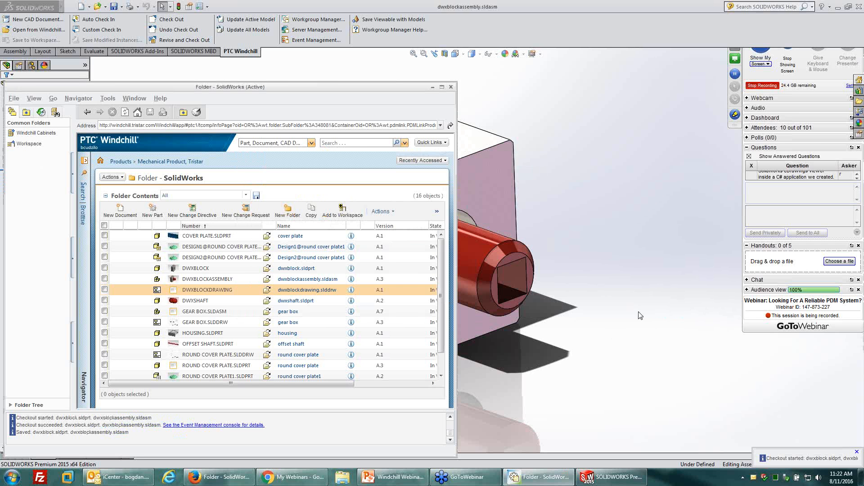
Review the object list of the mech_ws workspace in Workgroup Manager and return to the assembly in SolidWorks.
{"action": "left_click", "coordinate": [28, 144]}
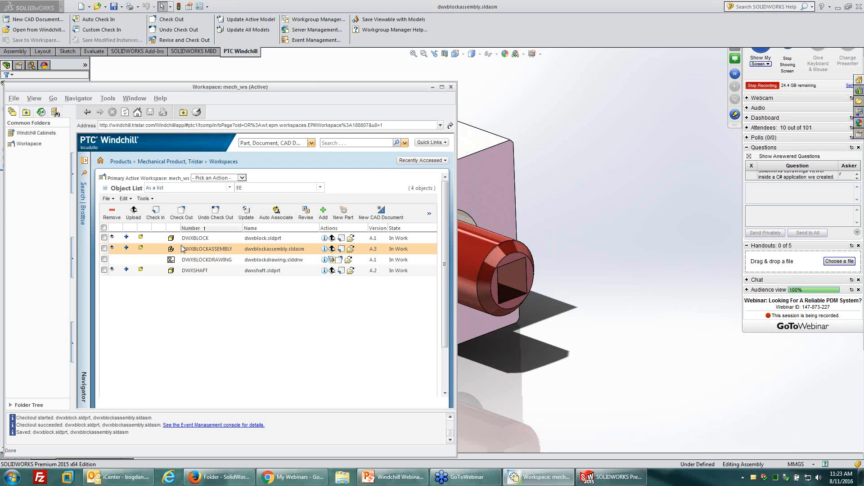
{"action": "left_click", "coordinate": [433, 87]}
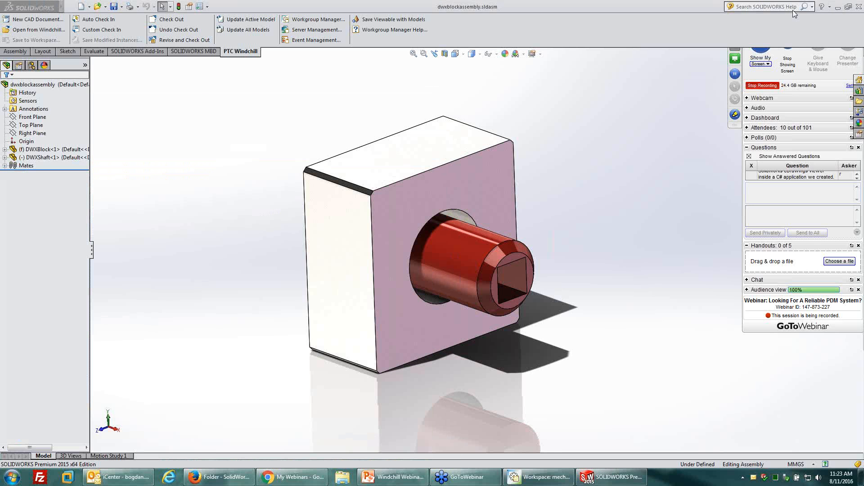
{"action": "left_click_drag", "start_coordinate": [793, 10], "coordinate": [743, 15]}
{"action": "left_click", "coordinate": [669, 144]}
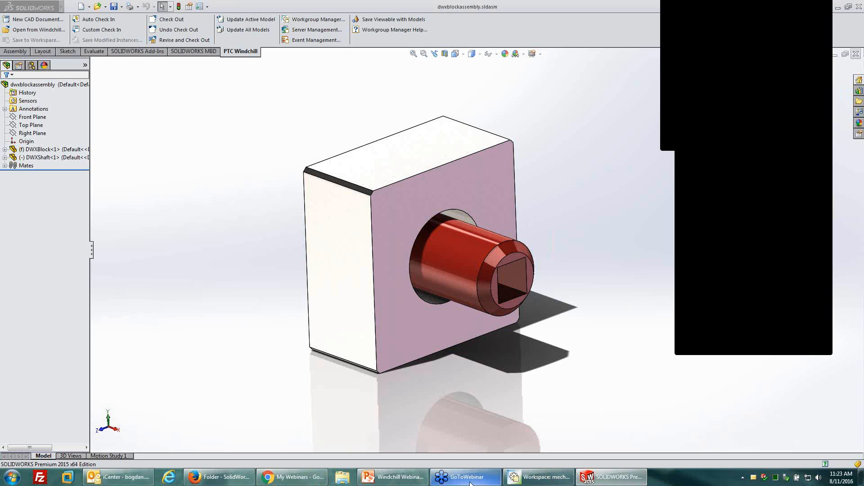
Cancel the solution check for the unresponsive SolidWorks program and let it close.
{"action": "mouse_move", "coordinate": [548, 471]}
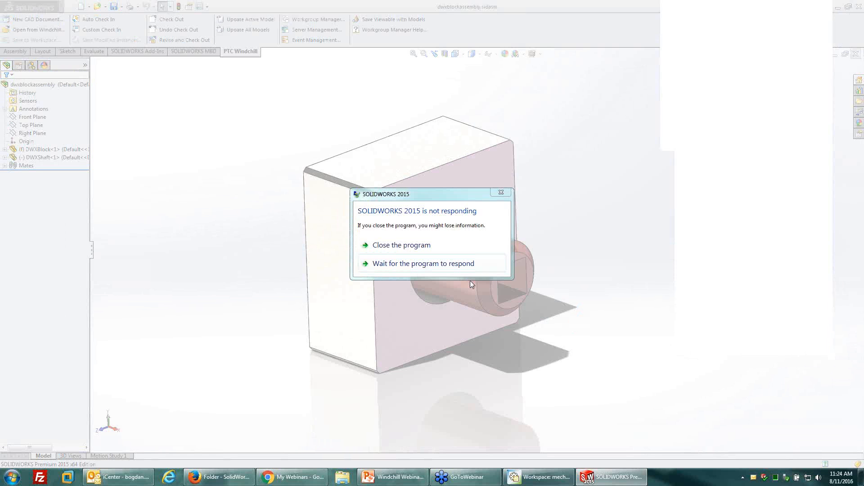
{"action": "left_click", "coordinate": [396, 243]}
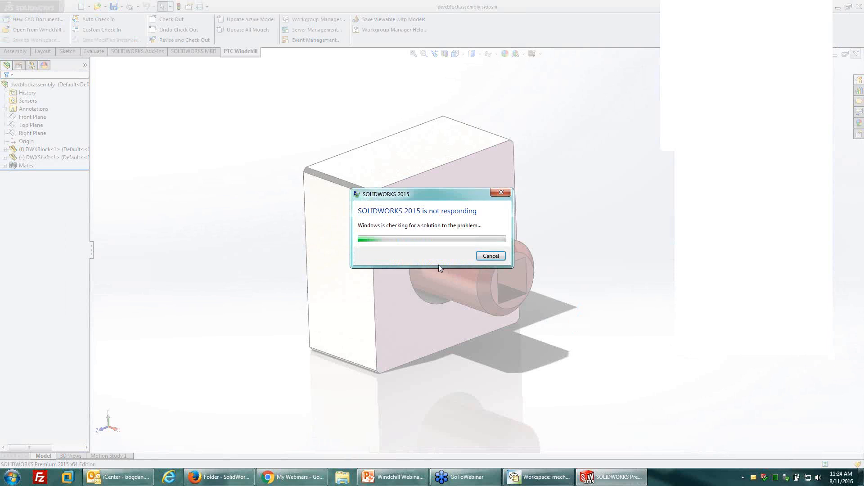
{"action": "left_click", "coordinate": [491, 255]}
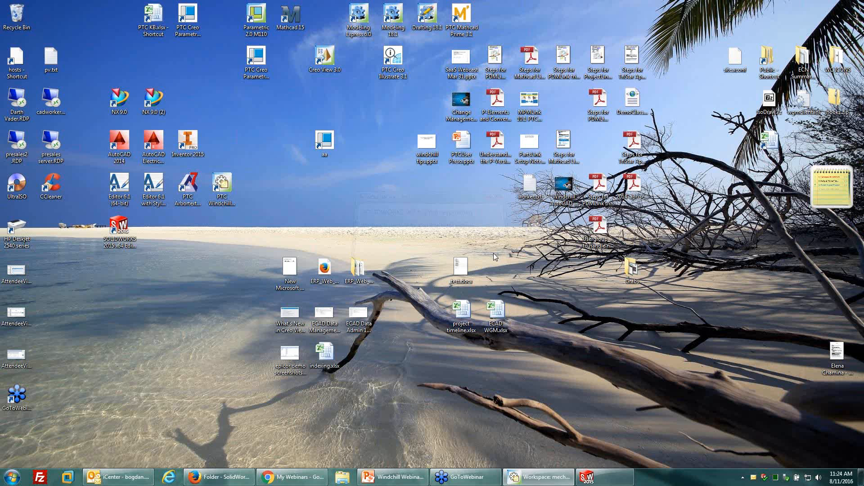
Open dwxblockdrawing.slddrw in SolidWorks from the mech_ws workspace in Workgroup Manager.
{"action": "left_click", "coordinate": [125, 231]}
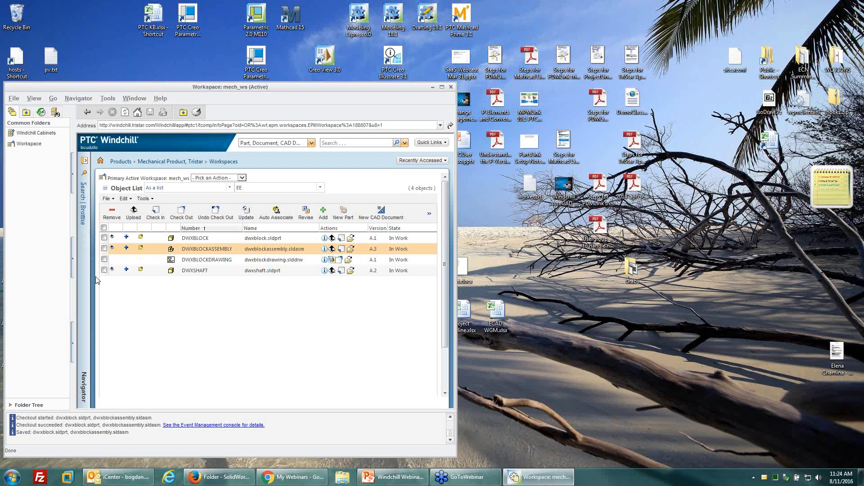
{"action": "left_click", "coordinate": [28, 147]}
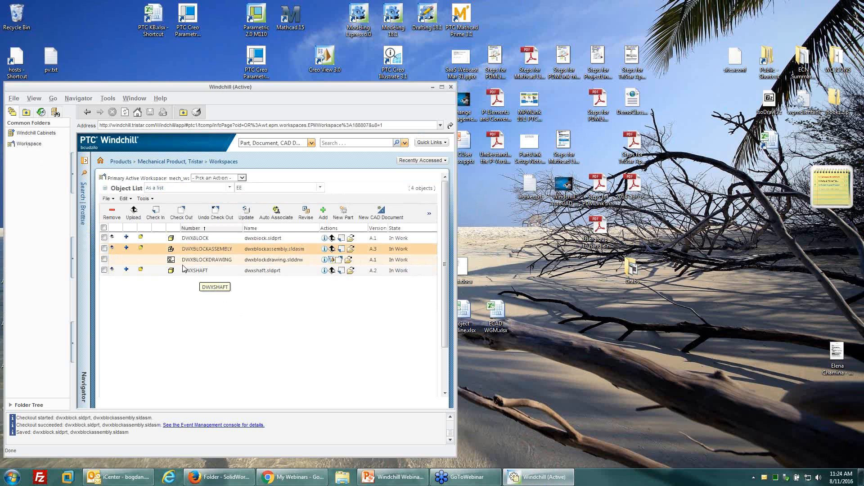
{"action": "left_click", "coordinate": [349, 261]}
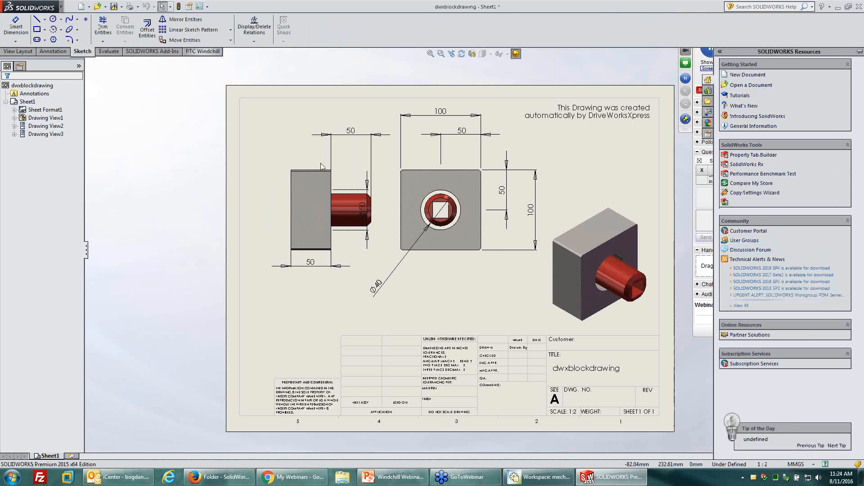
Save the dwxblockdrawing drawing, accept conversion to the current version, and minimize the Workgroup Manager window.
{"action": "left_click", "coordinate": [114, 6]}
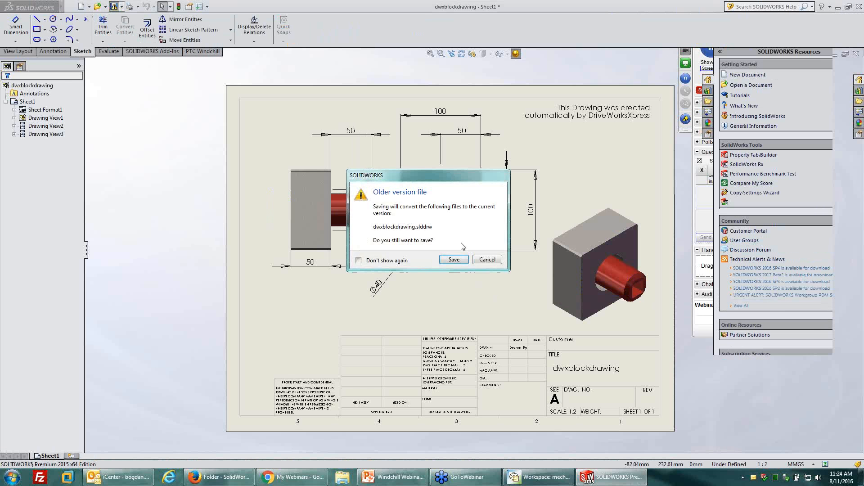
{"action": "left_click", "coordinate": [453, 260]}
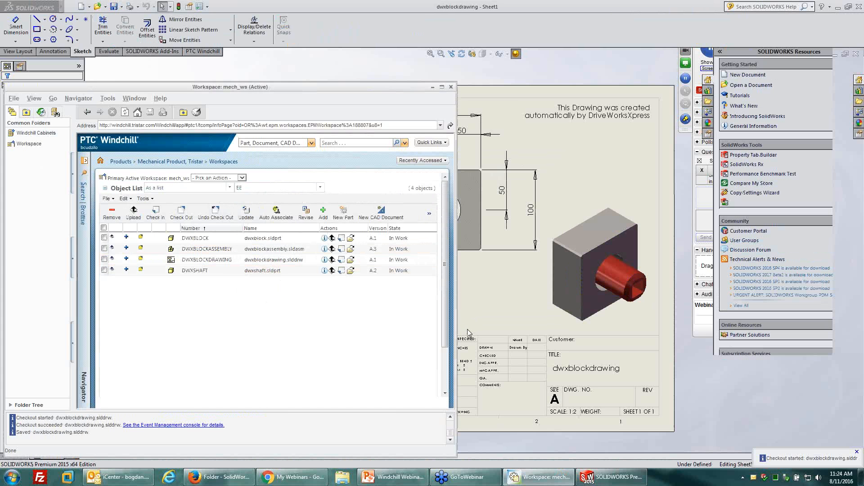
{"action": "left_click", "coordinate": [432, 87]}
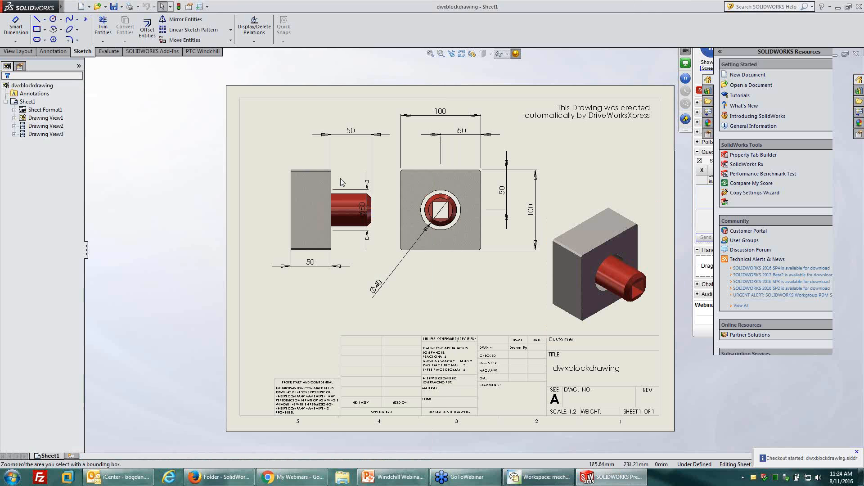
Enable Save Viewable with Models for Windchill and check in the drawing with Auto Check In.
{"action": "left_click", "coordinate": [202, 52]}
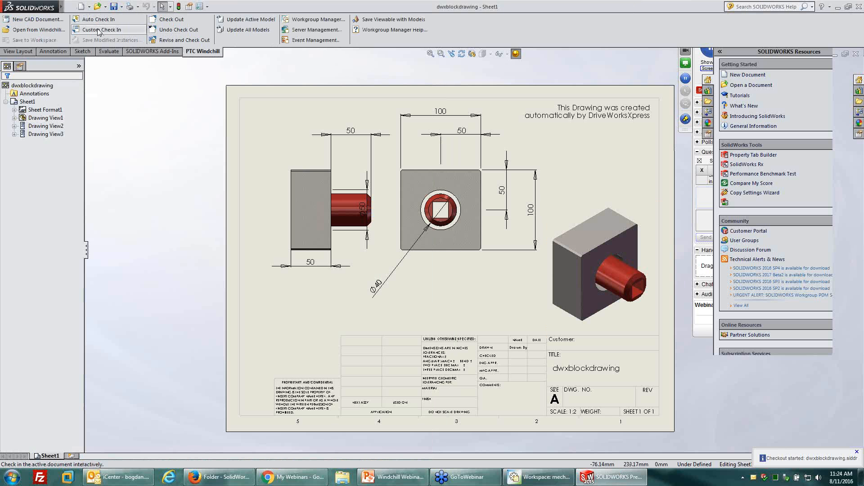
{"action": "left_click", "coordinate": [386, 24]}
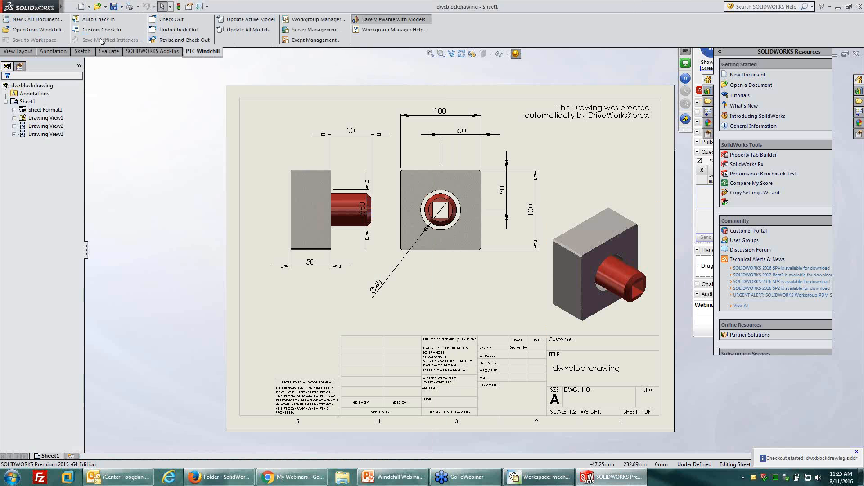
{"action": "left_click", "coordinate": [108, 19]}
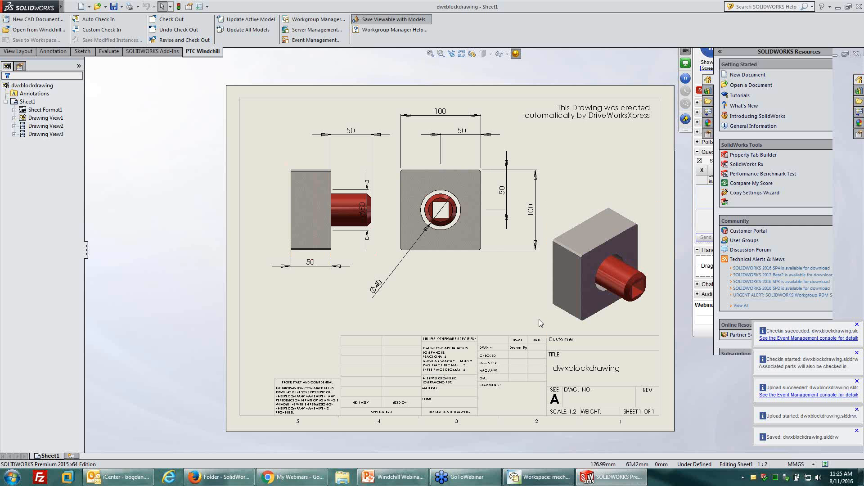
{"action": "left_click", "coordinate": [856, 53]}
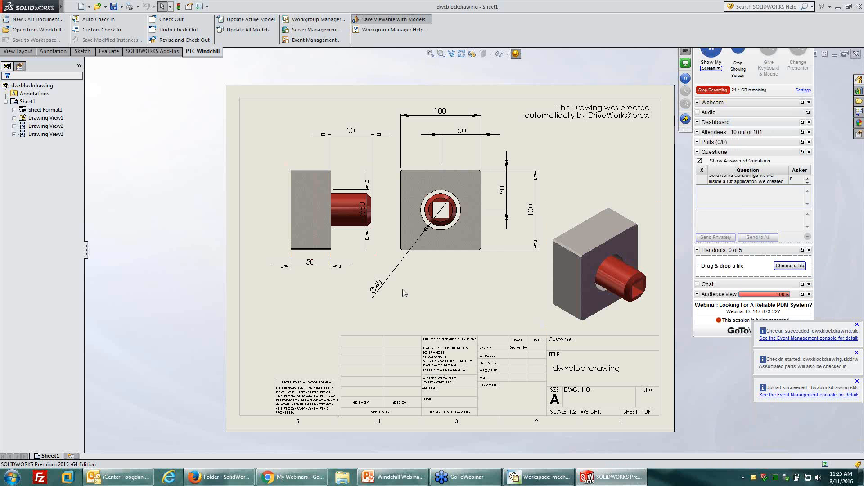
Check the versions in the Workgroup Manager workspace and SolidWorks folder of Mechanical Product, and preview DWXBLOCKDRAWING.
{"action": "left_click", "coordinate": [540, 477]}
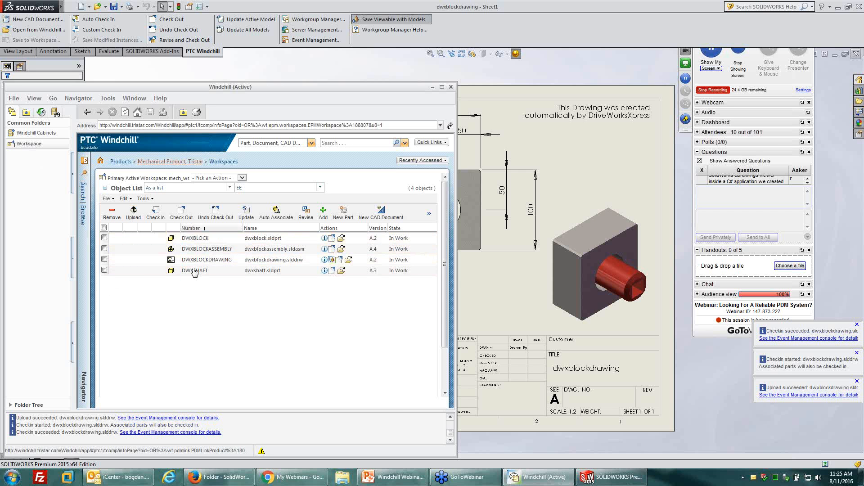
{"action": "left_click", "coordinate": [192, 164]}
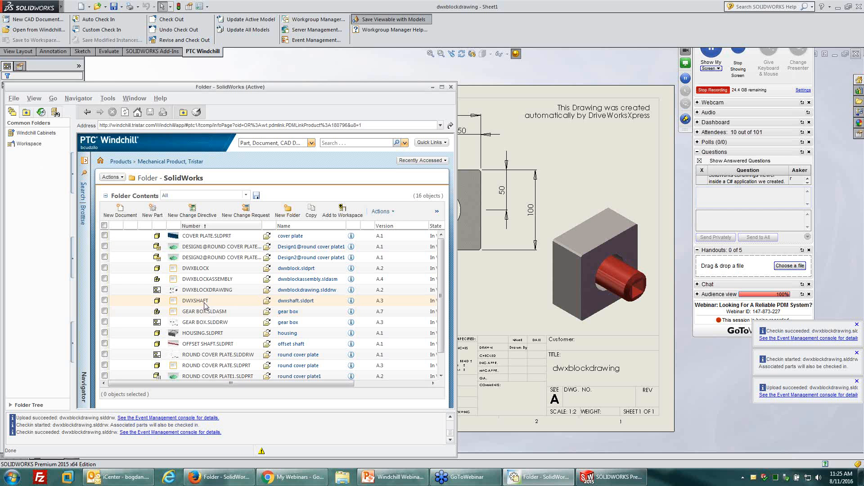
{"action": "left_click", "coordinate": [174, 291]}
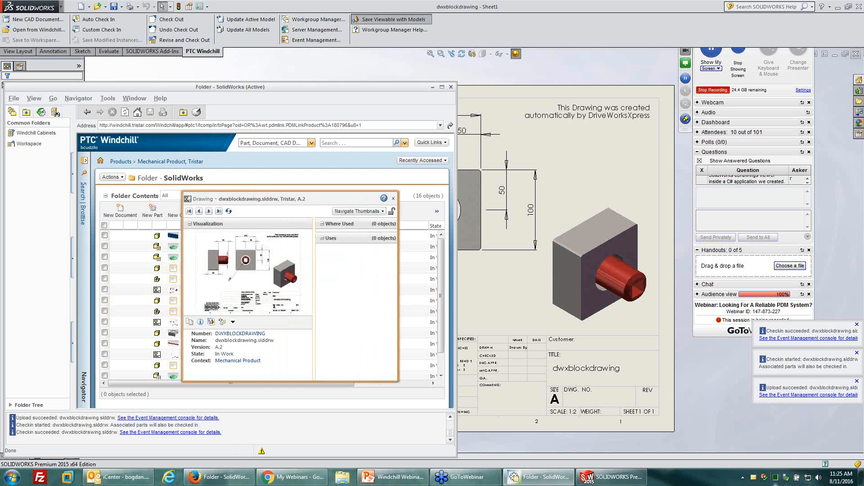
Switch to Windchill in Firefox and reload the SolidWorks folder to check the versions of the checked-in files.
{"action": "left_click", "coordinate": [697, 479]}
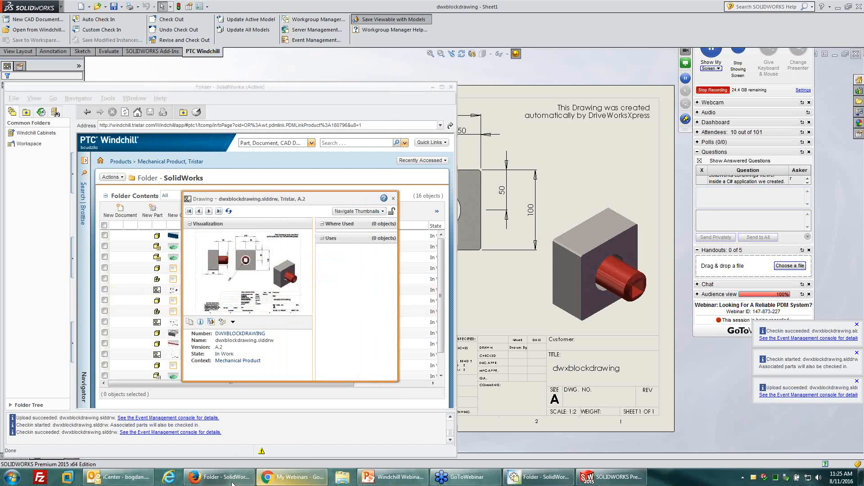
{"action": "left_click", "coordinate": [219, 432]}
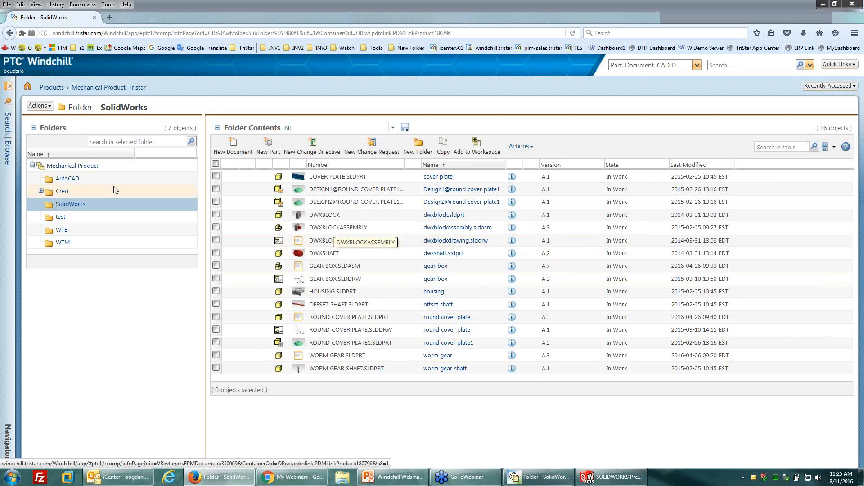
{"action": "left_click", "coordinate": [71, 205]}
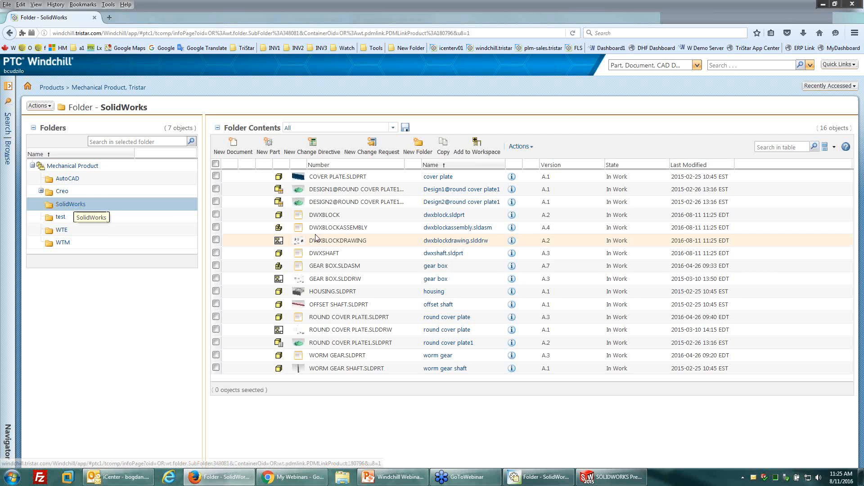
Preview DWXBLOCKDRAWING from its thumbnail in the SolidWorks folder, open it in Creo View and maximize the viewer window.
{"action": "left_click", "coordinate": [301, 243]}
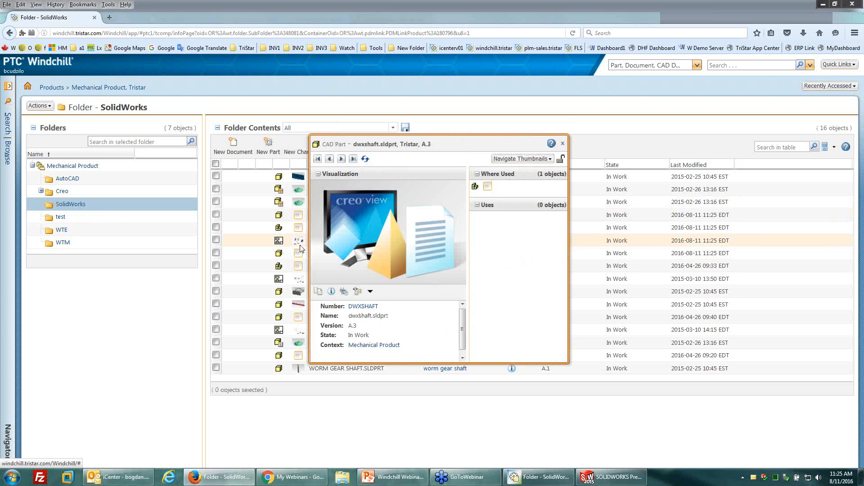
{"action": "mouse_move", "coordinate": [301, 246]}
{"action": "mouse_move", "coordinate": [296, 285]}
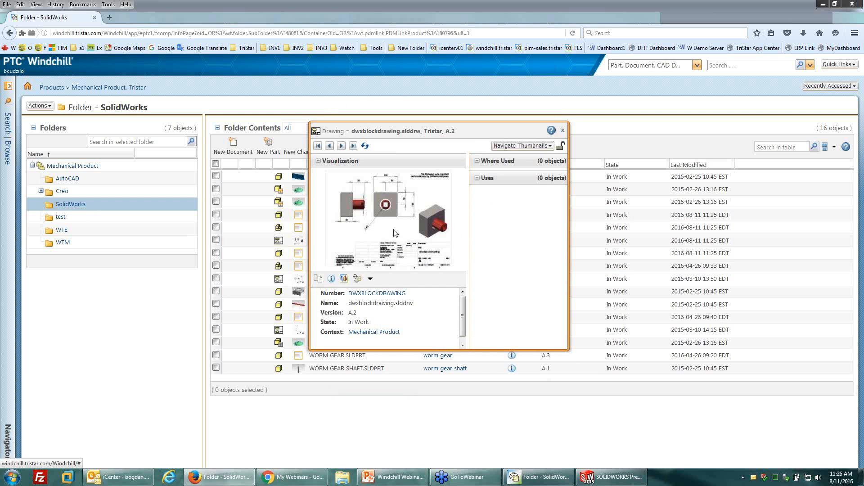
{"action": "left_click", "coordinate": [344, 278]}
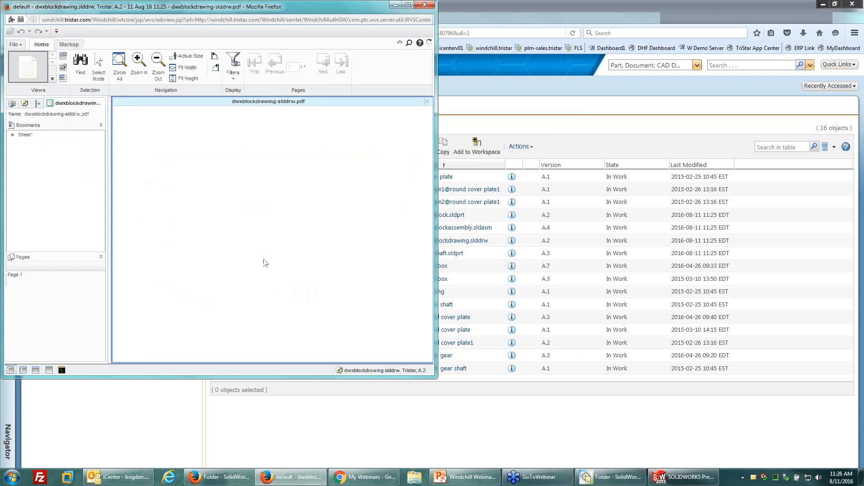
{"action": "left_click", "coordinate": [407, 4]}
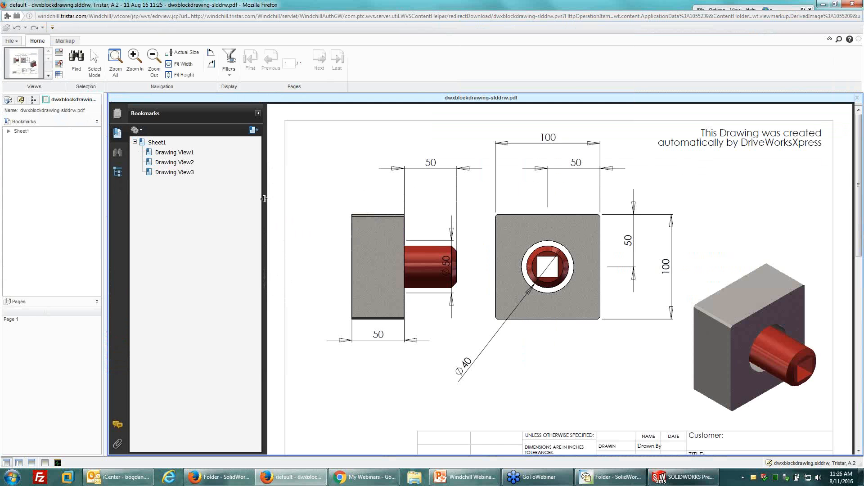
Narrow the Bookmarks pane and mark up the side view of the block and shaft with a filled red circle.
{"action": "left_click_drag", "start_coordinate": [264, 199], "coordinate": [211, 219]}
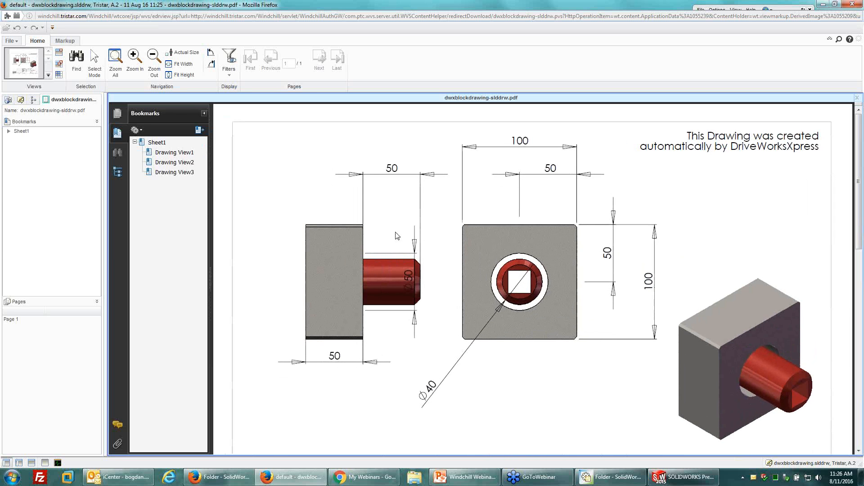
{"action": "scroll", "coordinate": [418, 304], "scroll_direction": "down", "scroll_amount": 3}
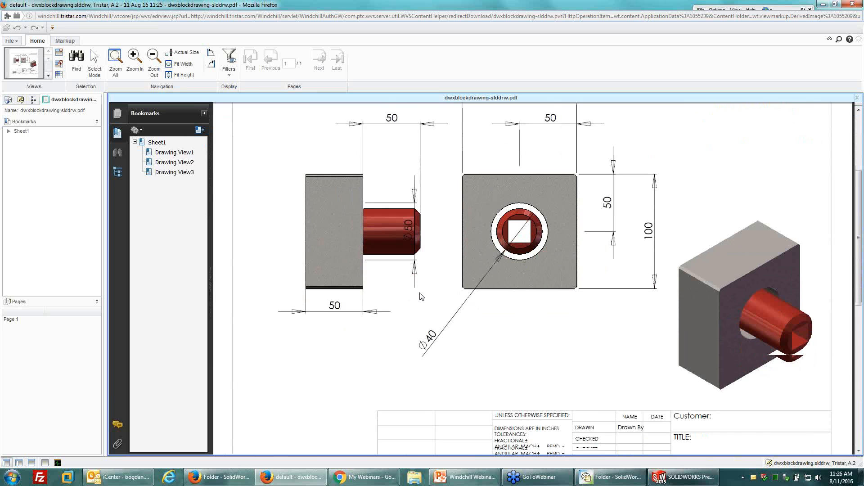
{"action": "scroll", "coordinate": [420, 296], "scroll_direction": "down", "scroll_amount": 2}
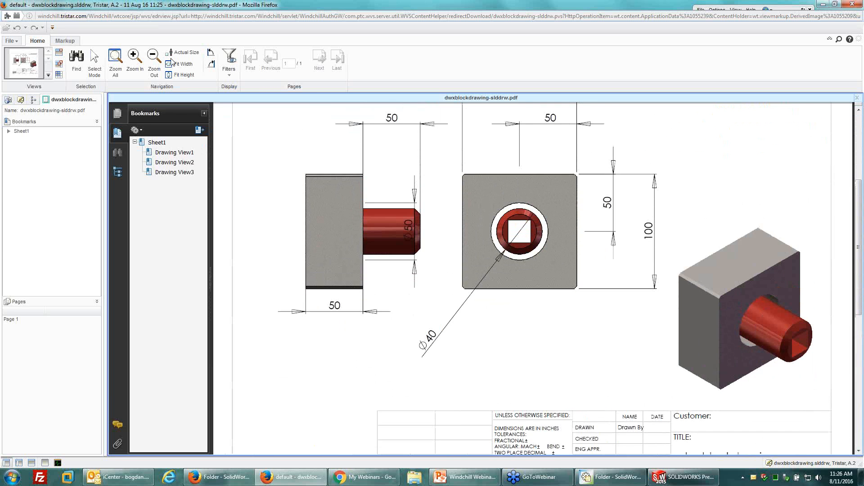
{"action": "left_click", "coordinate": [115, 63]}
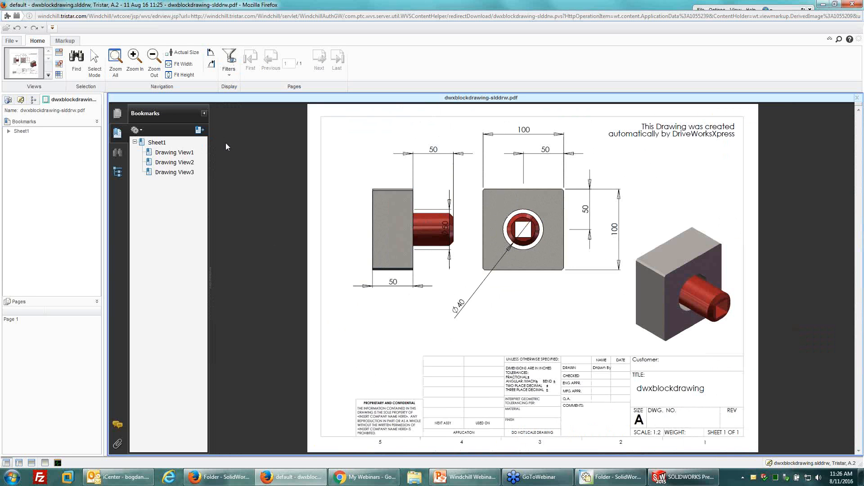
{"action": "left_click", "coordinate": [65, 40]}
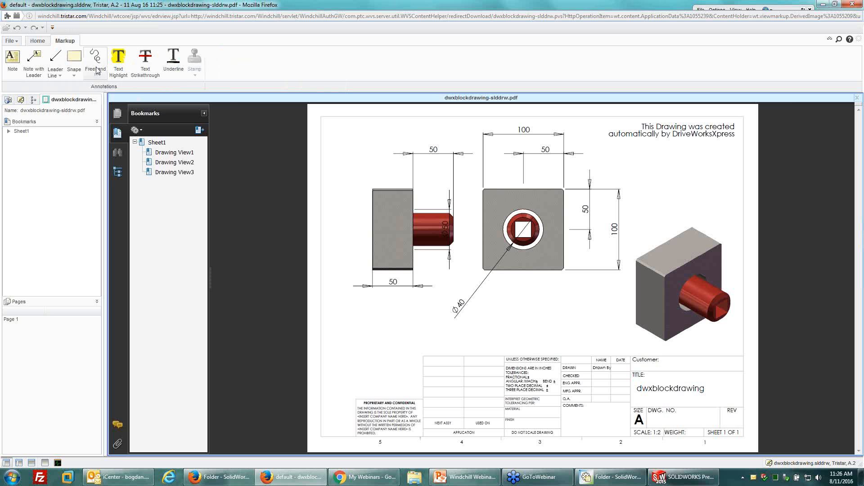
{"action": "left_click", "coordinate": [74, 77]}
{"action": "left_click", "coordinate": [77, 106]}
{"action": "mouse_move", "coordinate": [418, 230]}
{"action": "left_mouse_down"}
{"action": "mouse_move", "coordinate": [466, 261]}
{"action": "mouse_move", "coordinate": [482, 291]}
{"action": "left_mouse_up"}
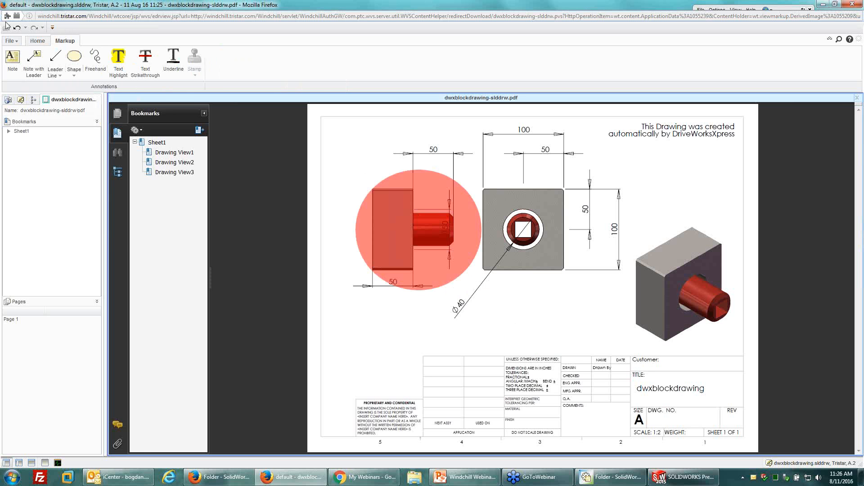
Save the markup as an annotation set named "My comments" and show the list of annotation sets.
{"action": "left_click", "coordinate": [14, 41]}
{"action": "left_click", "coordinate": [46, 107]}
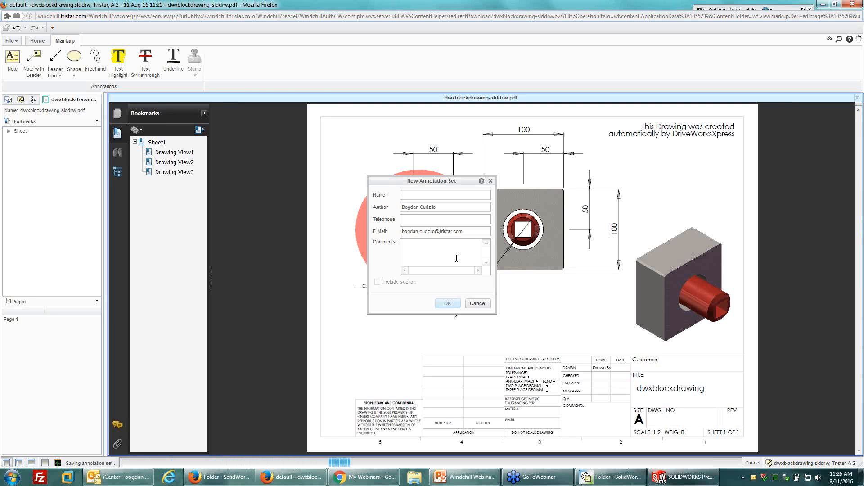
{"action": "type", "text": "My comments"}
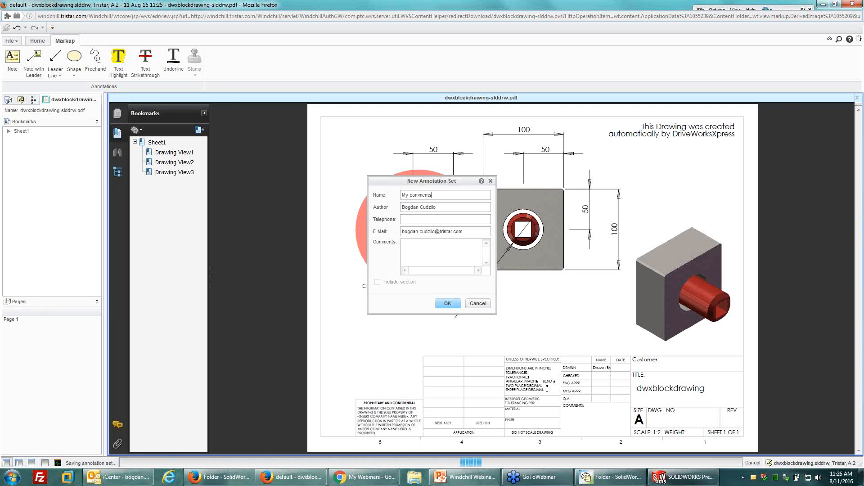
{"action": "left_click", "coordinate": [447, 303]}
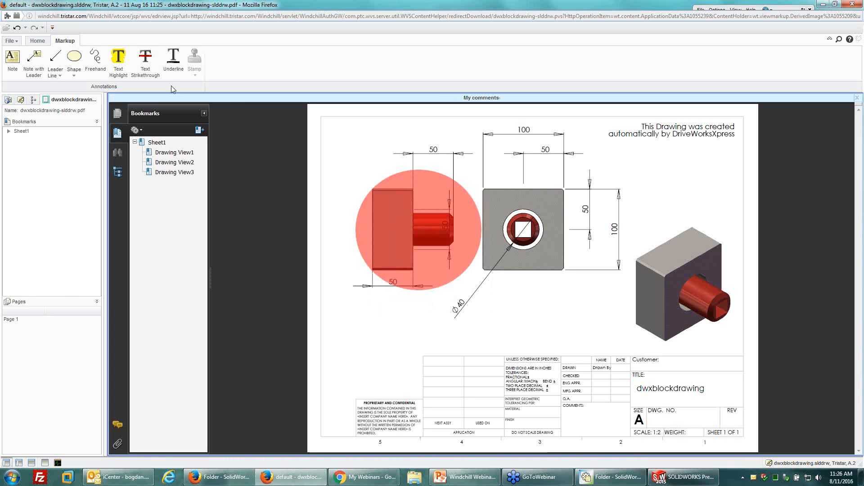
{"action": "left_click", "coordinate": [21, 101]}
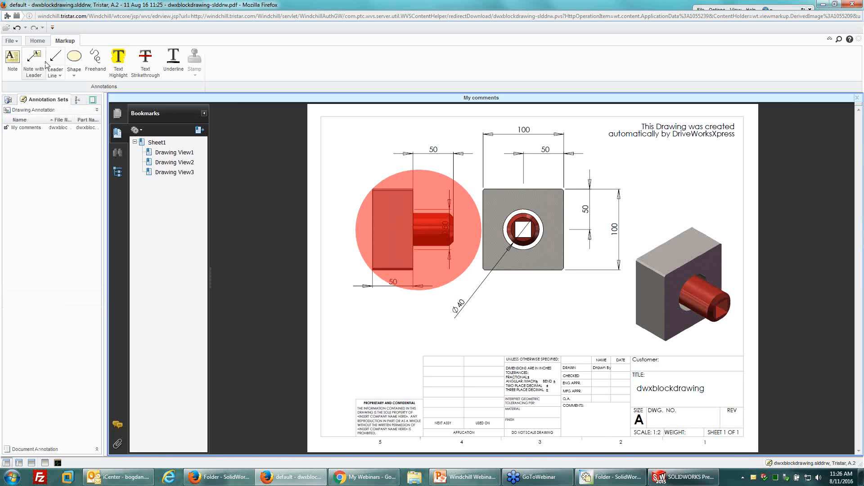
Split the viewer into two side-by-side panes, load the unmarked dwxblockdrawing beside My comments, and collapse the bookmarks.
{"action": "left_click", "coordinate": [38, 40]}
{"action": "left_click", "coordinate": [59, 74]}
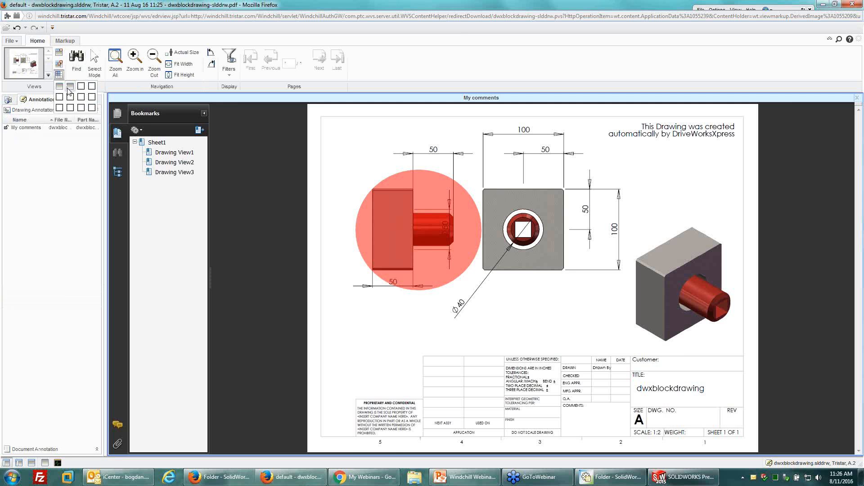
{"action": "left_click", "coordinate": [69, 88]}
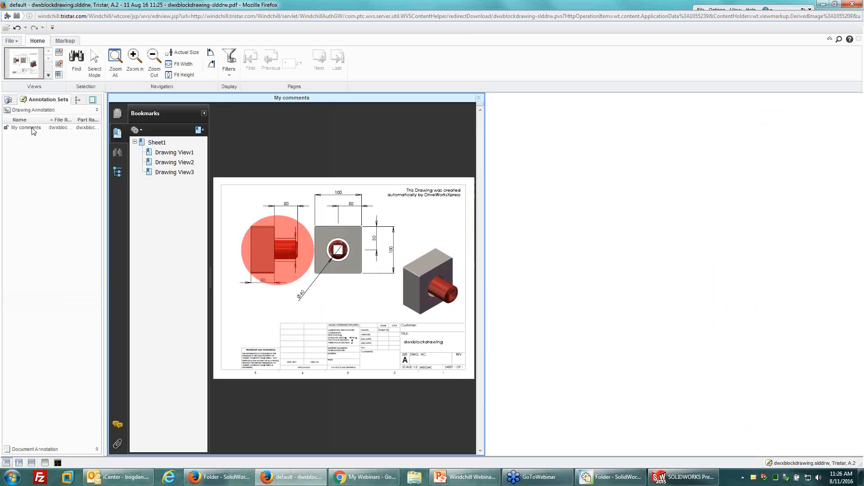
{"action": "left_click", "coordinate": [32, 128]}
{"action": "left_click", "coordinate": [10, 102]}
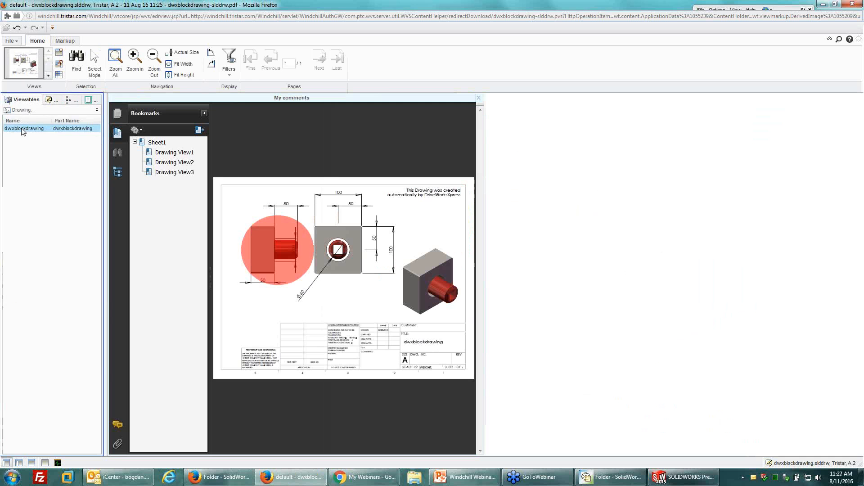
{"action": "double_click", "coordinate": [23, 130]}
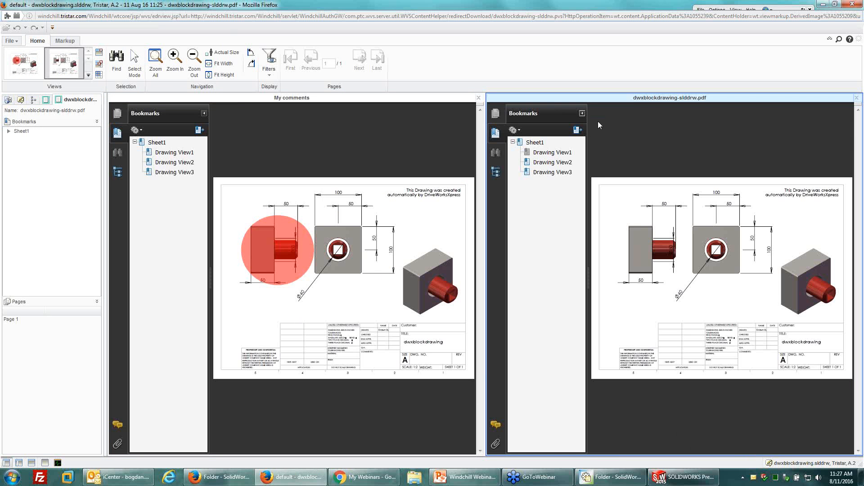
{"action": "left_click", "coordinate": [204, 115]}
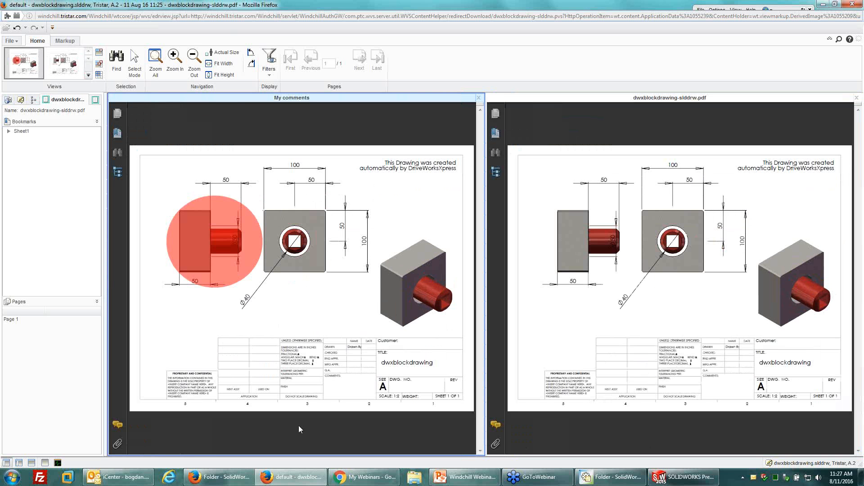
Switch to the Windchill SolidWorks folder, preview file thumbnails and add a previewed part to the current Creo View session.
{"action": "left_click", "coordinate": [219, 477]}
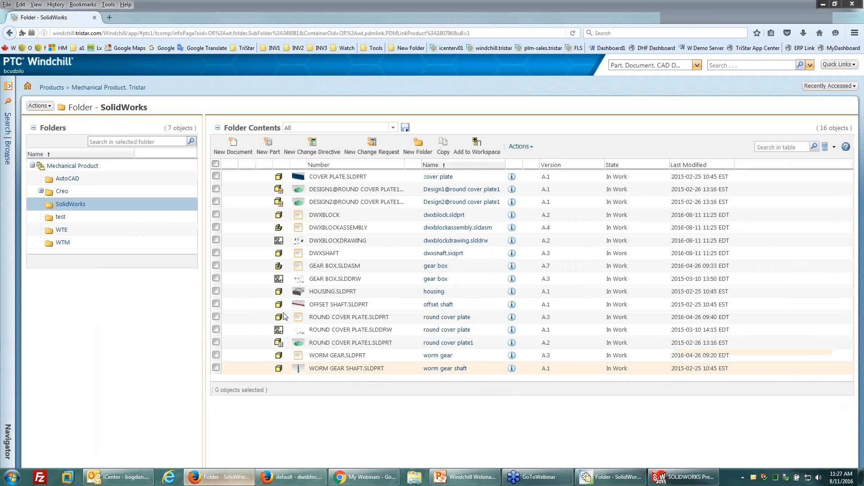
{"action": "mouse_move", "coordinate": [299, 233]}
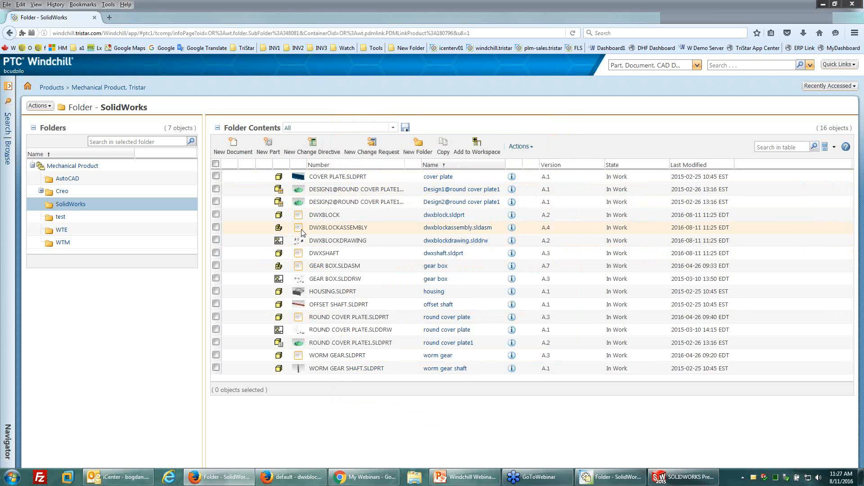
{"action": "mouse_move", "coordinate": [295, 255]}
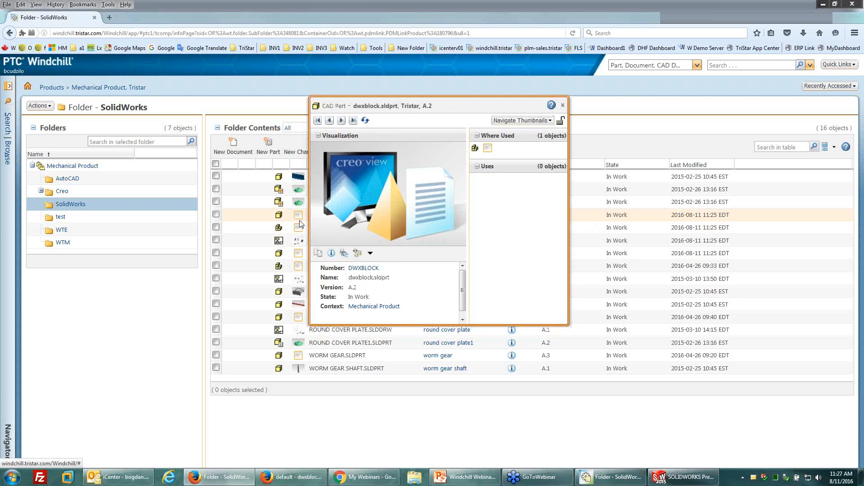
{"action": "mouse_move", "coordinate": [302, 293]}
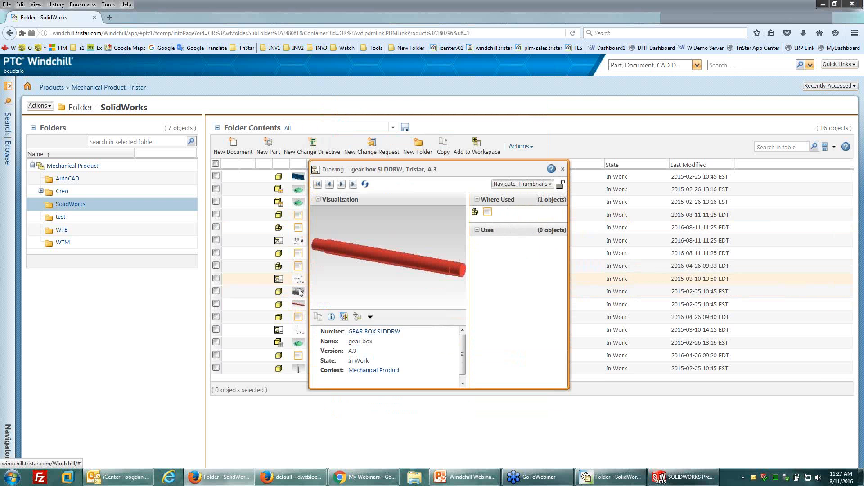
{"action": "left_click", "coordinate": [344, 330]}
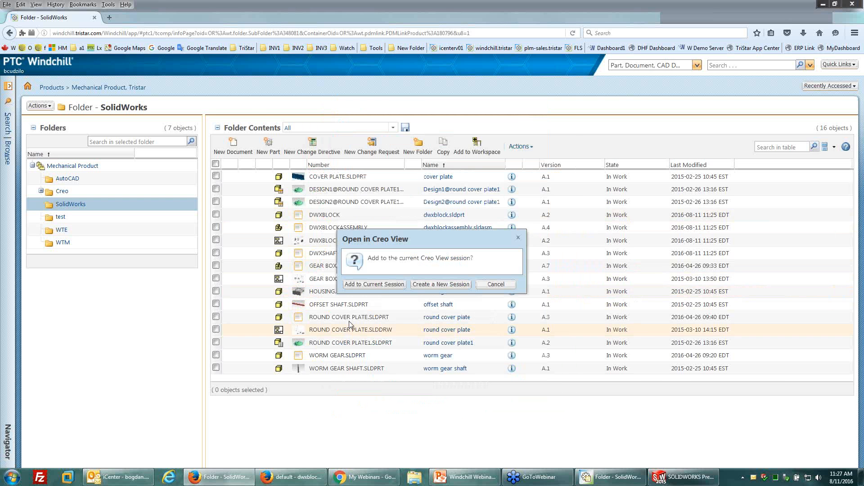
{"action": "left_click", "coordinate": [375, 285]}
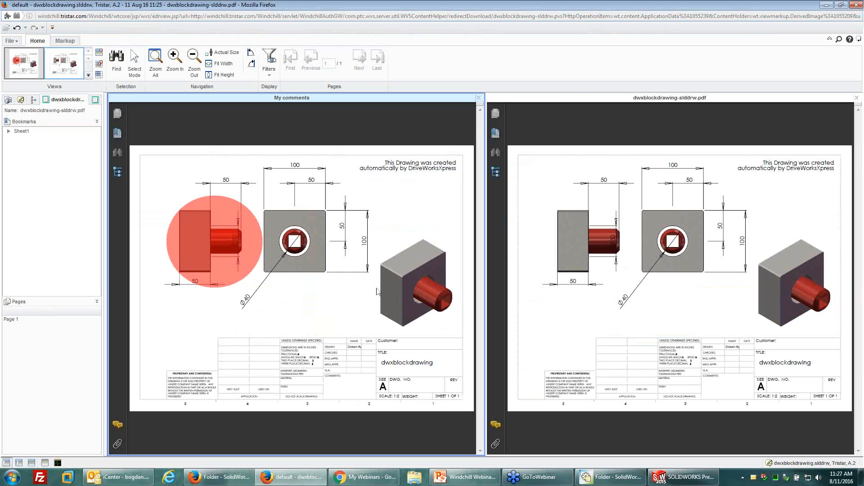
Arrange the viewer in a two-by-two grid and try to load the model's Empty View into a vacant lower pane.
{"action": "left_click", "coordinate": [99, 74]}
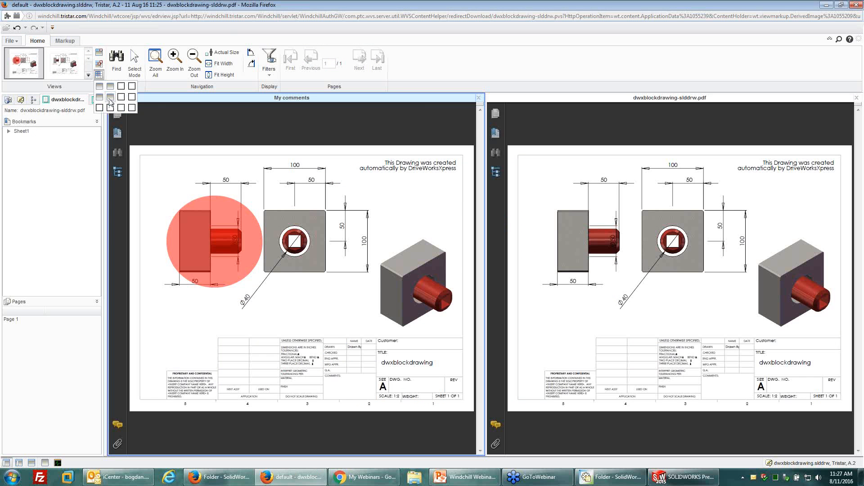
{"action": "left_click", "coordinate": [110, 97]}
{"action": "left_click", "coordinate": [9, 100]}
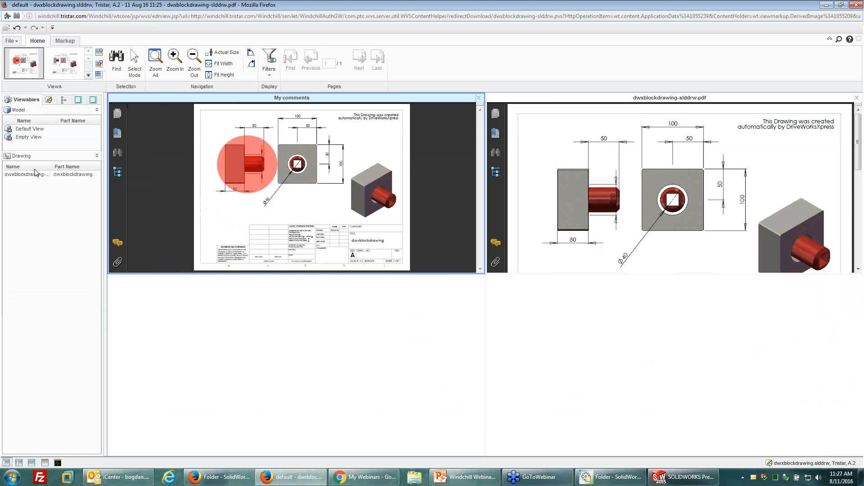
{"action": "left_click", "coordinate": [27, 137]}
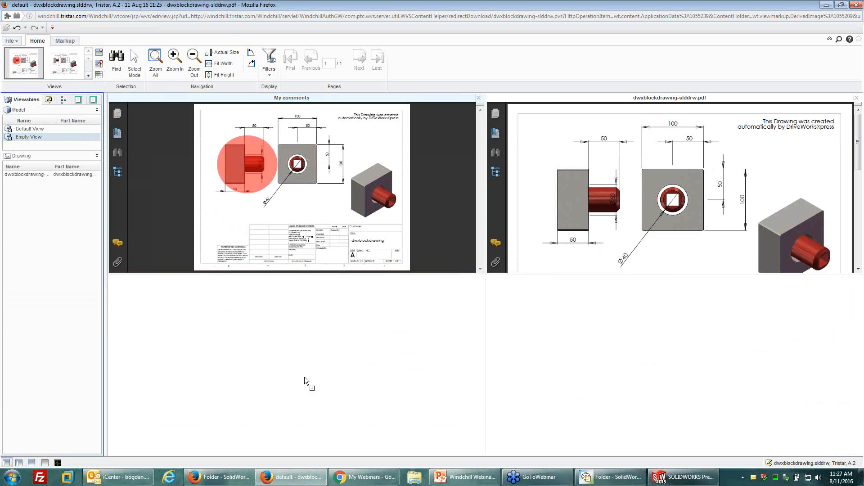
{"action": "left_click_drag", "start_coordinate": [363, 365], "coordinate": [350, 370]}
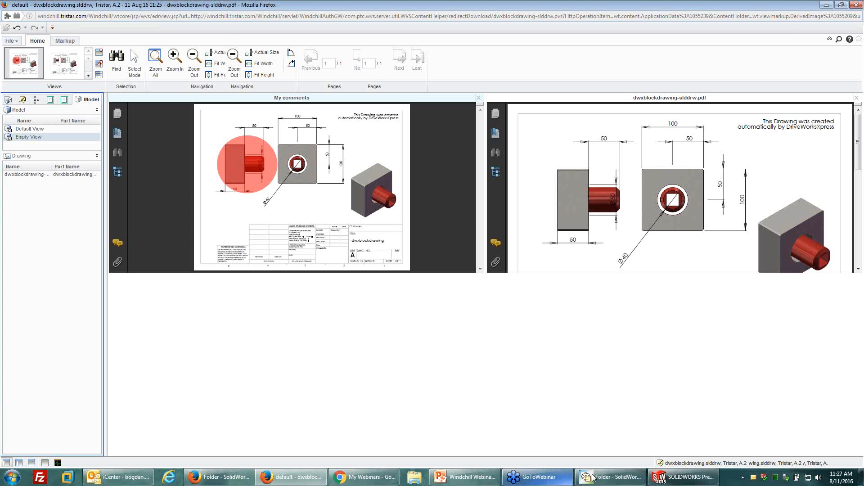
Switch to Chrome and close the My Webinars window.
{"action": "left_click", "coordinate": [364, 477]}
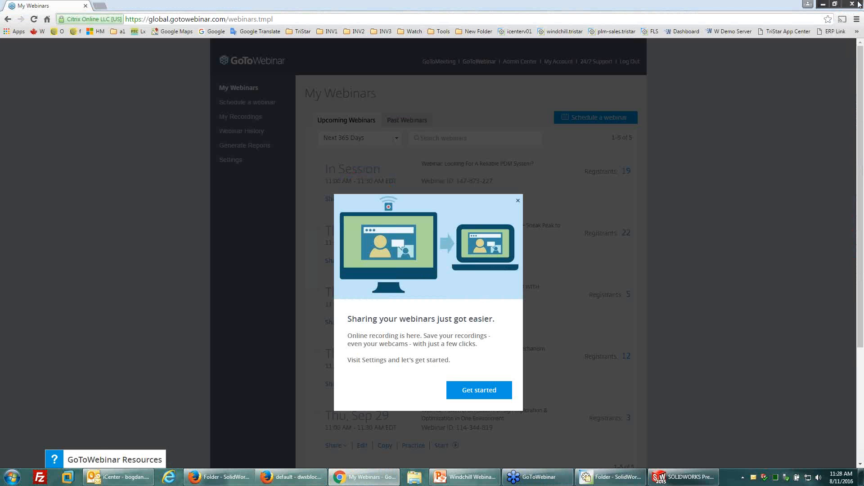
{"action": "left_click", "coordinate": [859, 4]}
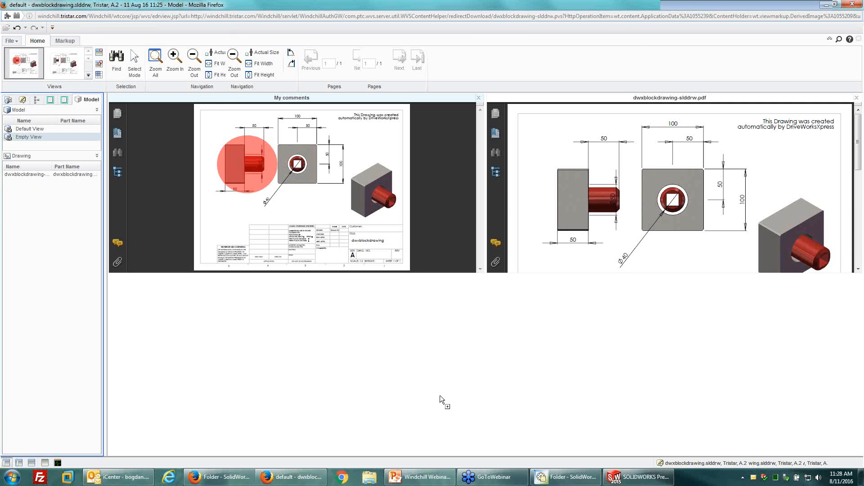
Switch to Workgroup Manager, close the DWXBLOCKDRAWING preview and select DWXBLOCKASSEMBLY in the SolidWorks folder.
{"action": "left_click", "coordinate": [579, 481]}
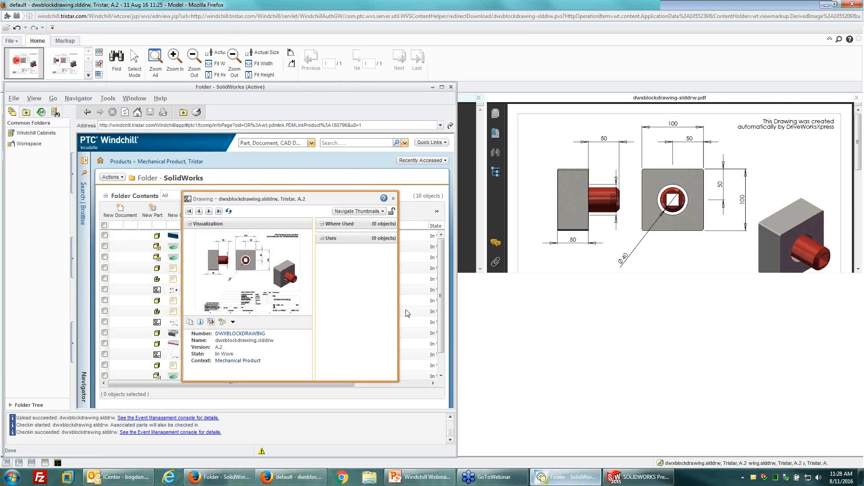
{"action": "left_click", "coordinate": [393, 200]}
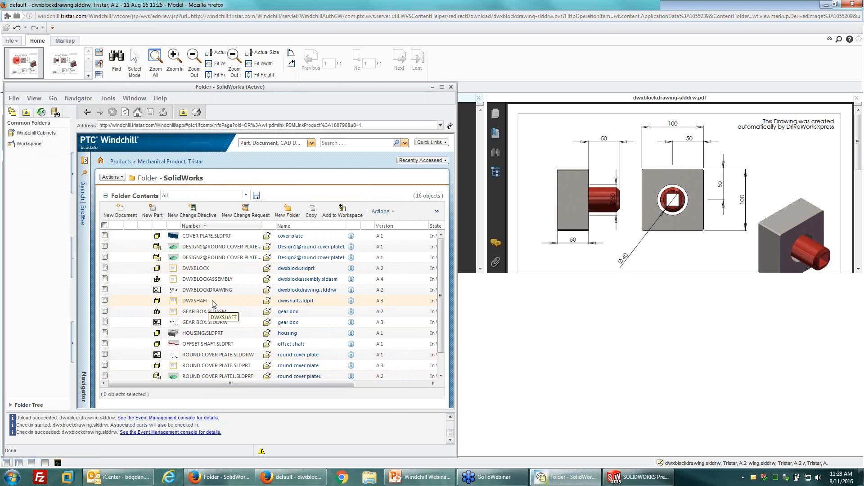
{"action": "left_click", "coordinate": [222, 478]}
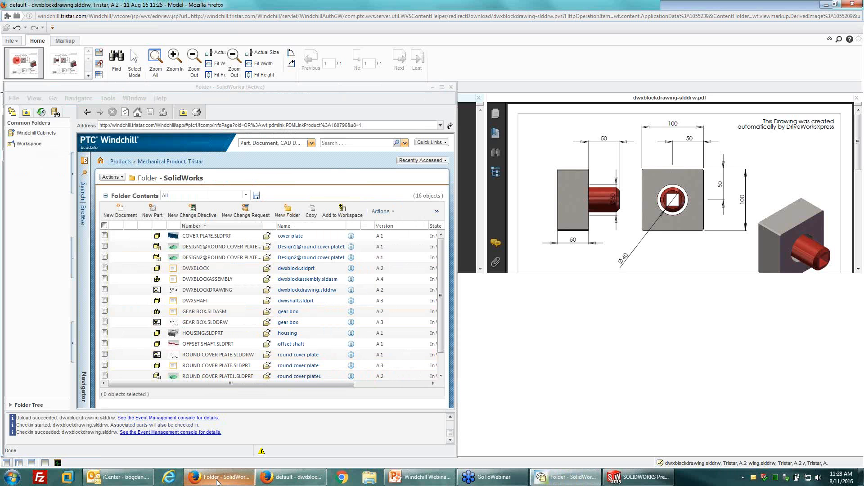
{"action": "left_click", "coordinate": [206, 281]}
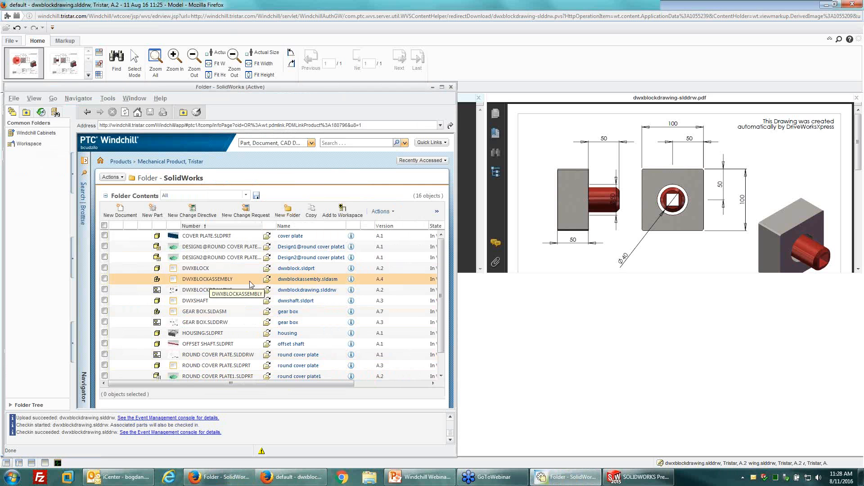
Open the structure of dwxblockassembly.sldasm, maximize the window and widen the structure list to show all its columns.
{"action": "left_click", "coordinate": [307, 279]}
{"action": "left_click", "coordinate": [147, 193]}
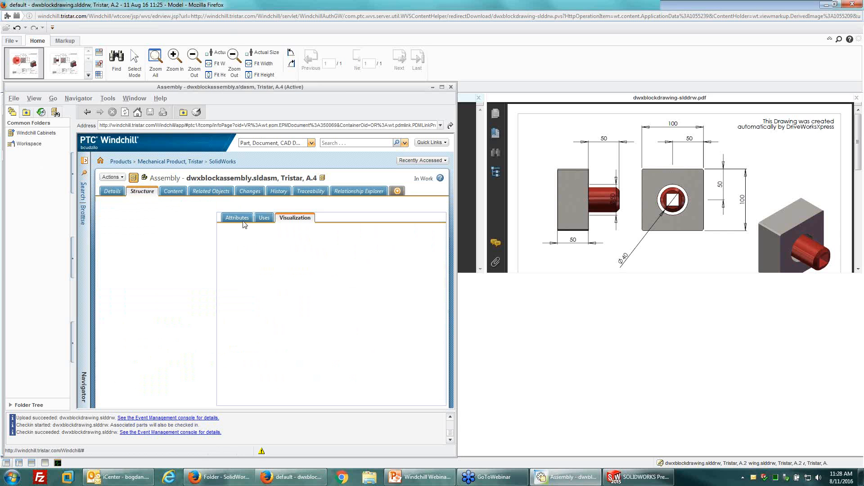
{"action": "left_click_drag", "start_coordinate": [215, 315], "coordinate": [277, 314]}
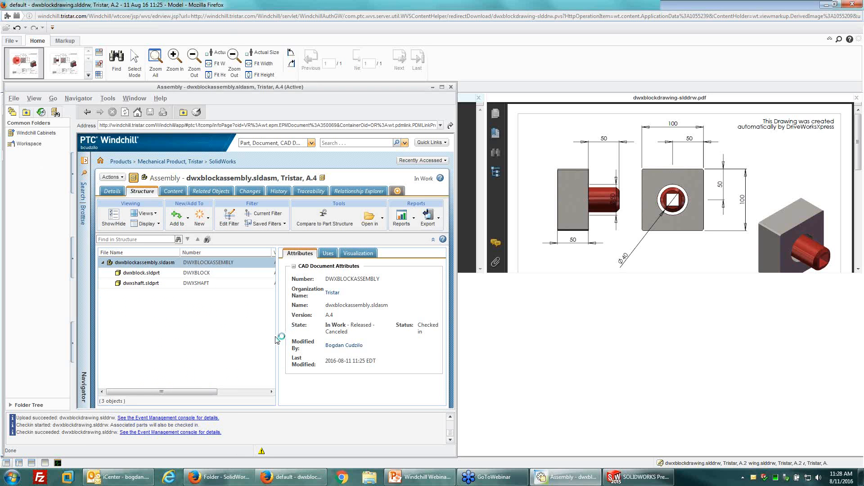
{"action": "left_click_drag", "start_coordinate": [276, 338], "coordinate": [334, 337]}
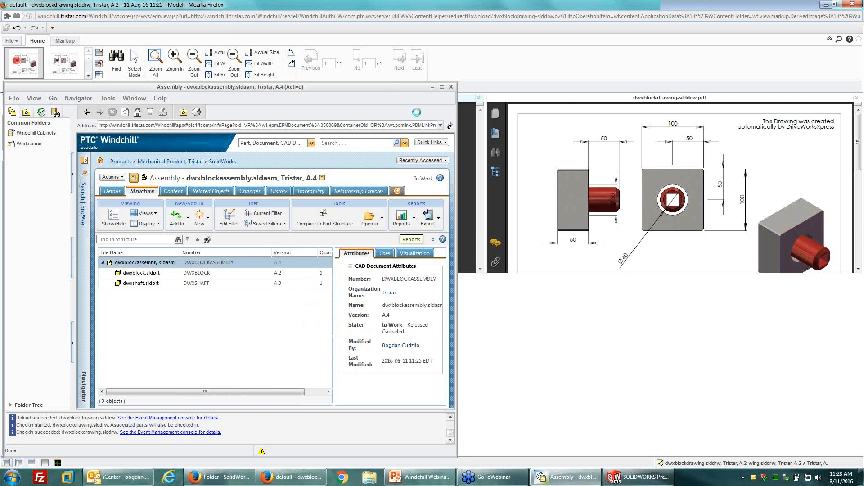
{"action": "left_click", "coordinate": [442, 87]}
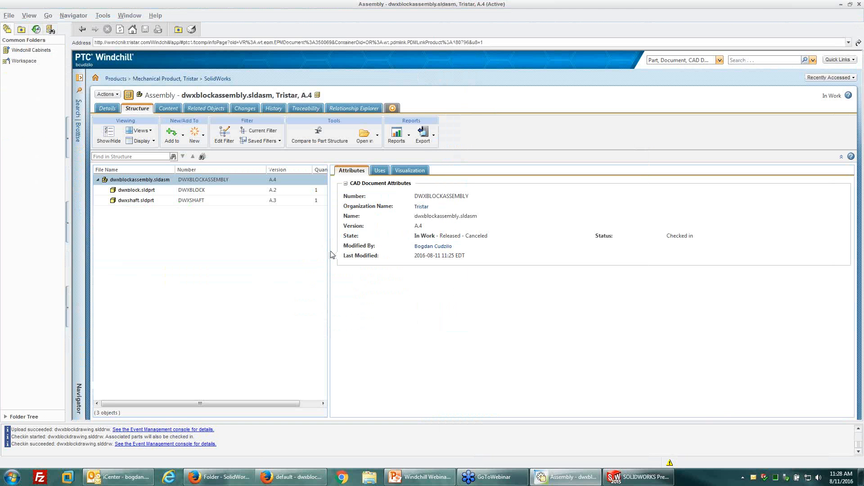
{"action": "left_click_drag", "start_coordinate": [328, 259], "coordinate": [403, 259]}
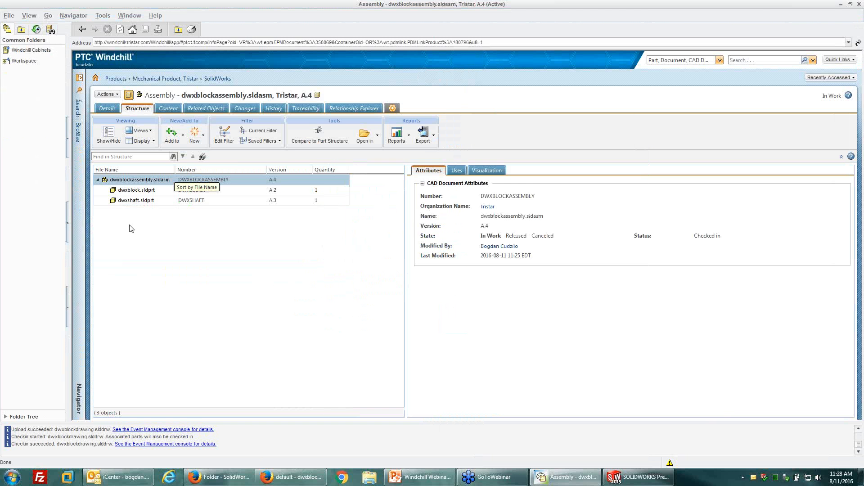
Review the assembly's related objects and version history, widening the history's File Name column to show full names.
{"action": "left_click", "coordinate": [201, 108]}
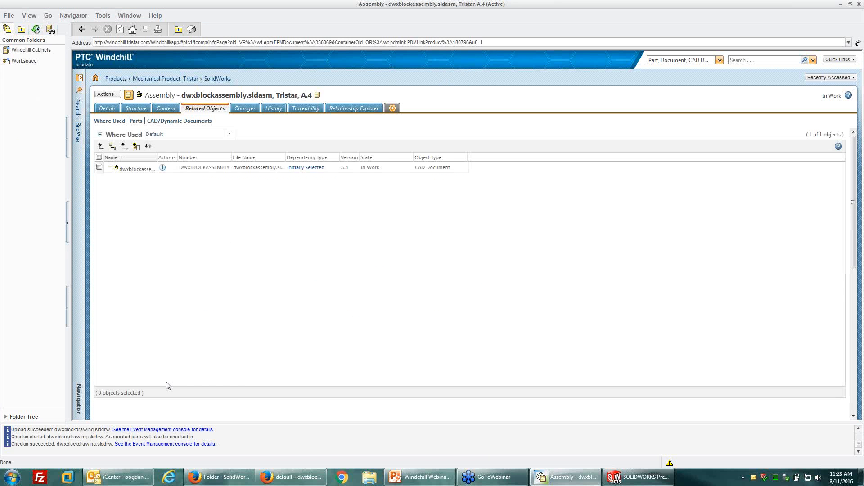
{"action": "scroll", "coordinate": [178, 380], "scroll_direction": "down", "scroll_amount": 3}
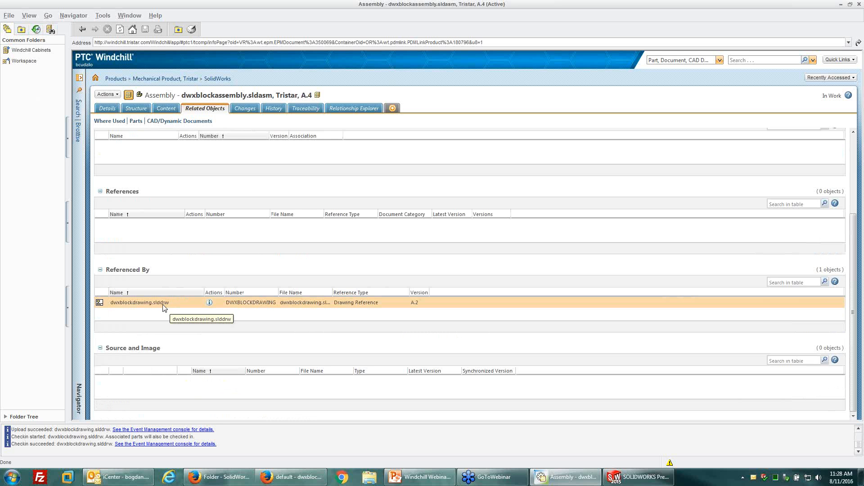
{"action": "scroll", "coordinate": [165, 309], "scroll_direction": "up", "scroll_amount": 3}
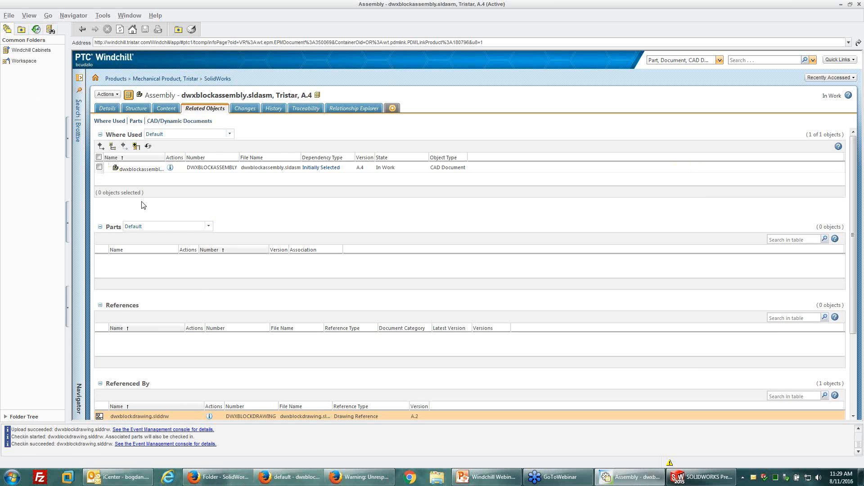
{"action": "left_click", "coordinate": [273, 108]}
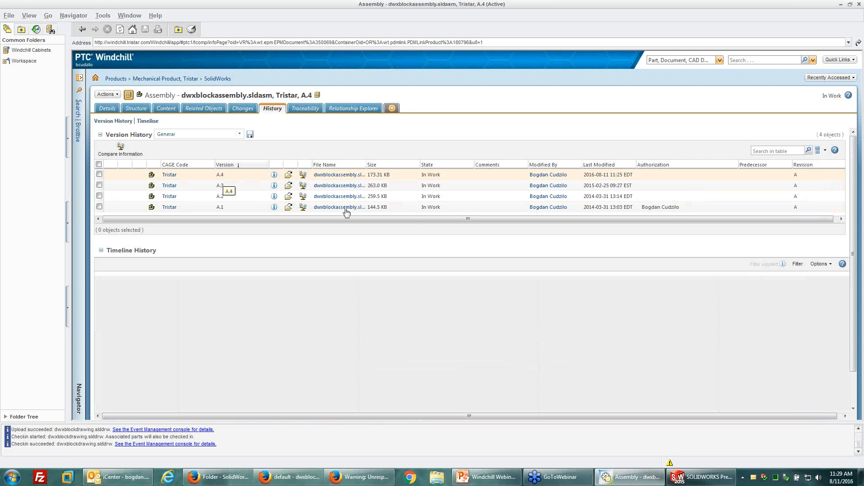
{"action": "left_click_drag", "start_coordinate": [366, 164], "coordinate": [397, 164]}
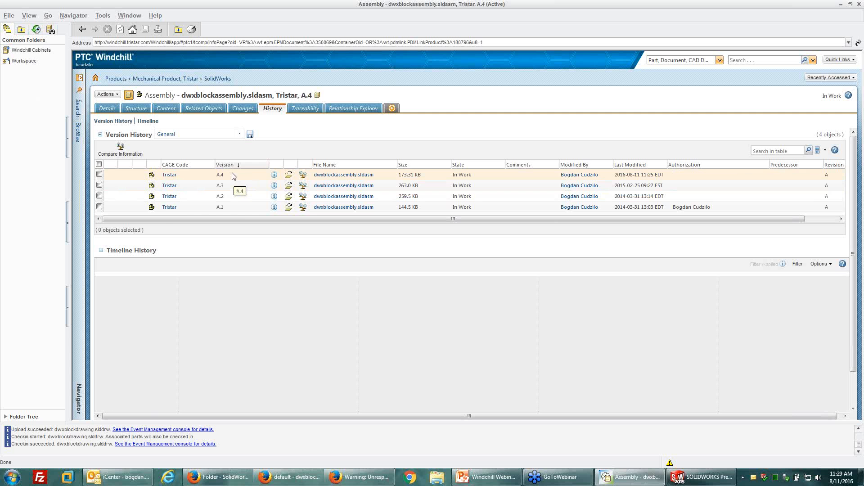
Start a new promotion request for dwxblockassembly.sldasm, keeping the default attributes, and proceed to selecting the promotion objects.
{"action": "left_click", "coordinate": [114, 96]}
{"action": "mouse_move", "coordinate": [144, 200]}
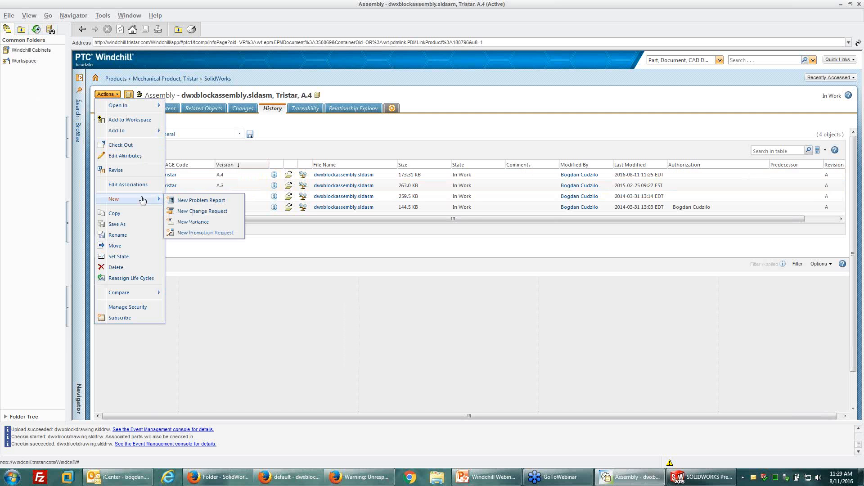
{"action": "left_click", "coordinate": [210, 233]}
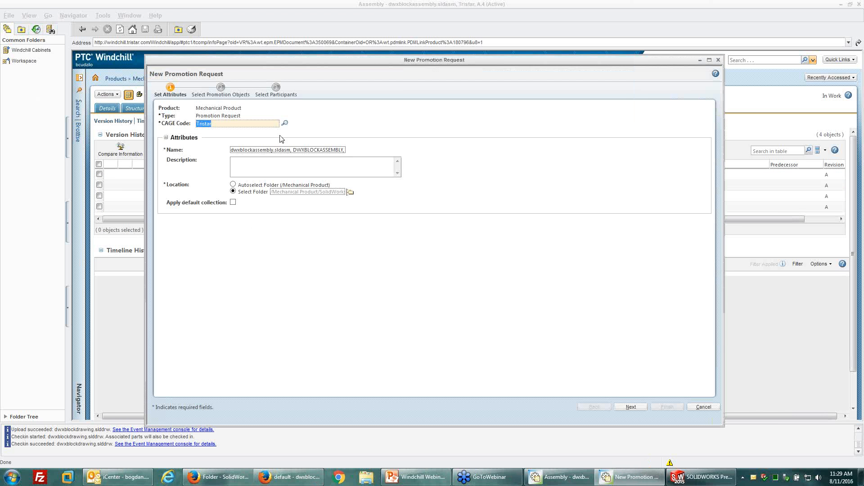
{"action": "left_click", "coordinate": [631, 408]}
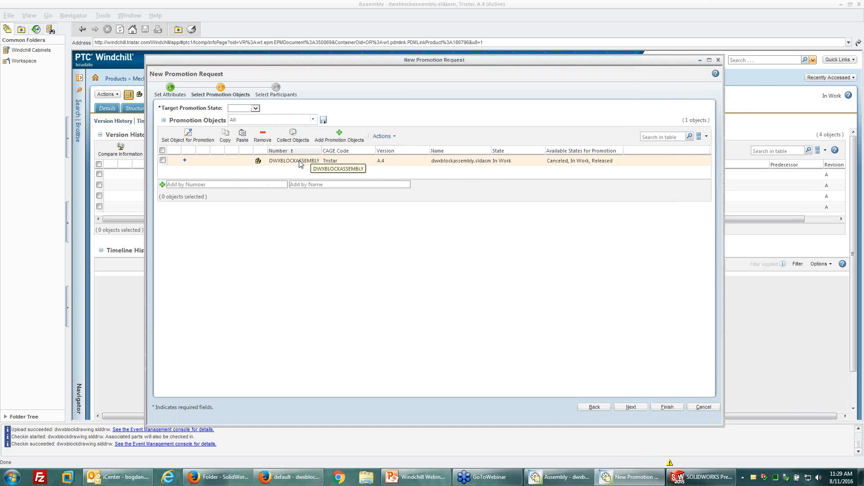
Set DWXBLOCKASSEMBLY for promotion to the Released state, view the participant selection and cancel the request.
{"action": "left_click", "coordinate": [162, 160]}
{"action": "left_click", "coordinate": [255, 109]}
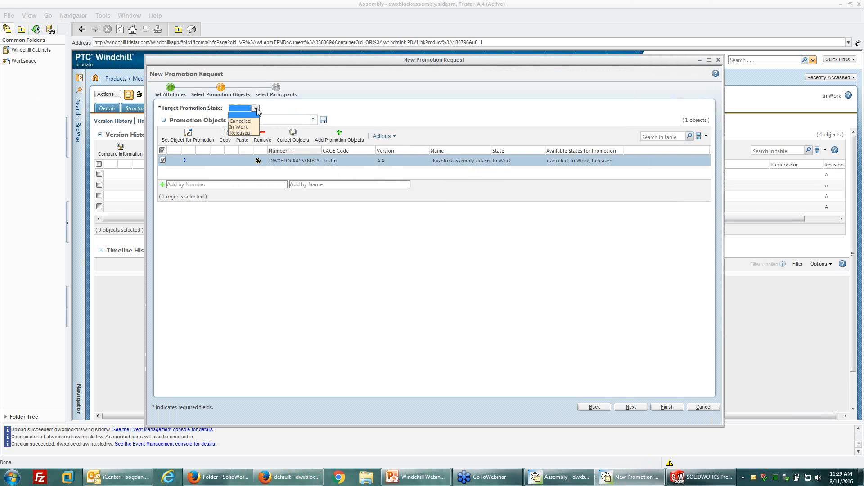
{"action": "left_click", "coordinate": [242, 135]}
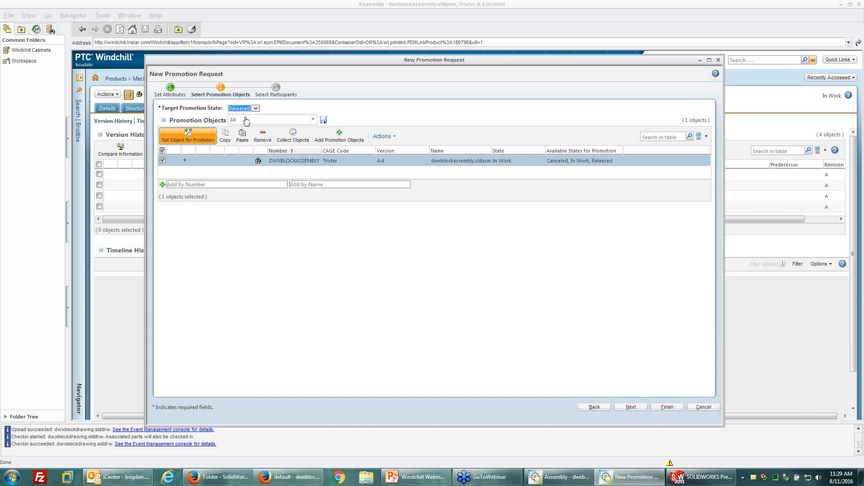
{"action": "left_click", "coordinate": [189, 136]}
{"action": "left_click", "coordinate": [629, 408]}
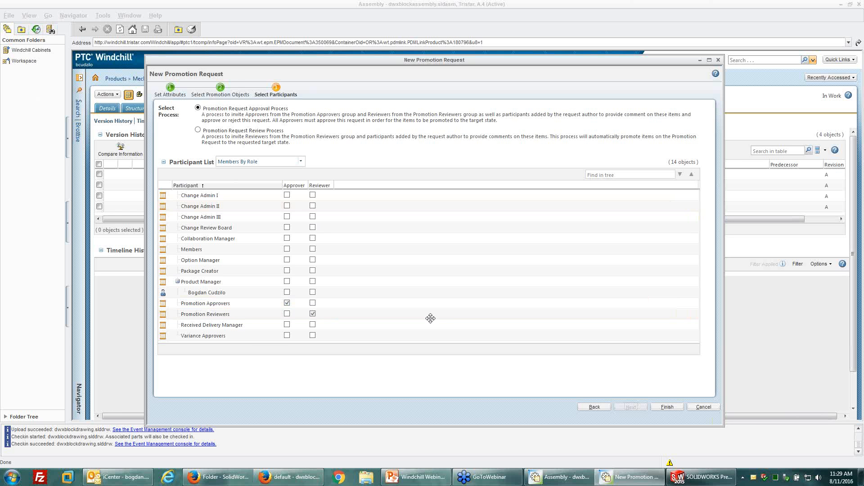
{"action": "left_click", "coordinate": [705, 408]}
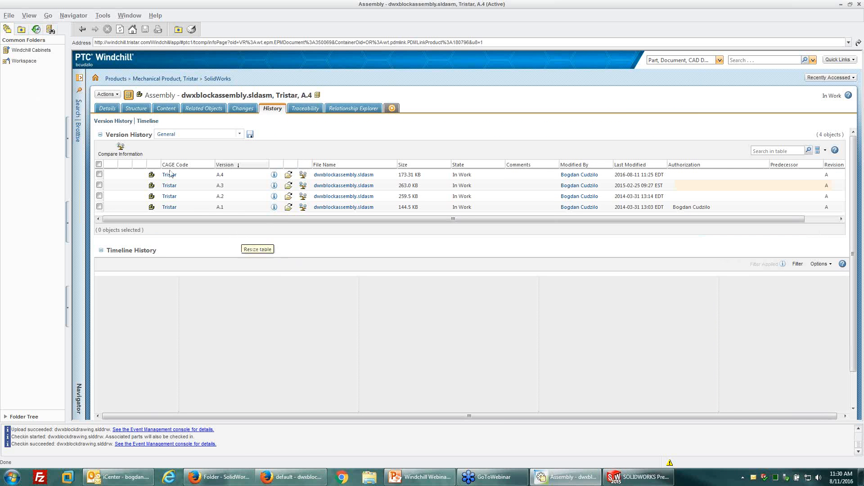
Return to the SolidWorks folder, then switch to PowerPoint and start the slide show at "SolidWorks Templates in Windchill Setup".
{"action": "left_click", "coordinate": [218, 79]}
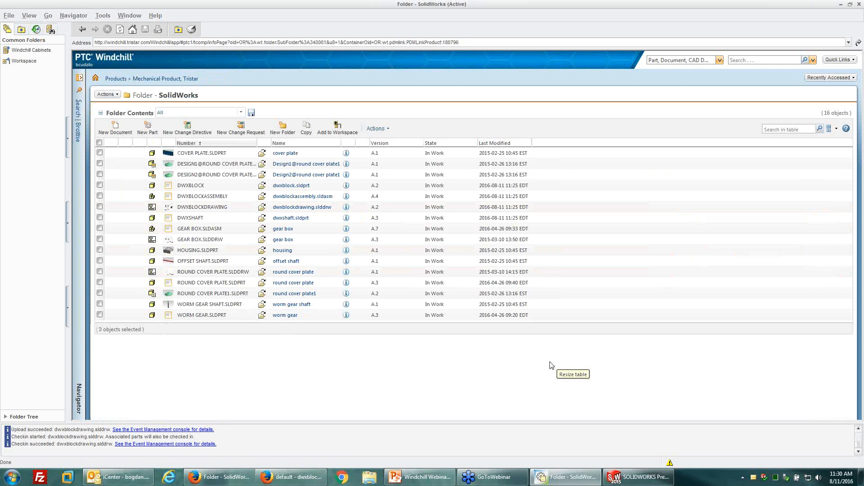
{"action": "left_click", "coordinate": [431, 478]}
{"action": "left_click", "coordinate": [61, 178]}
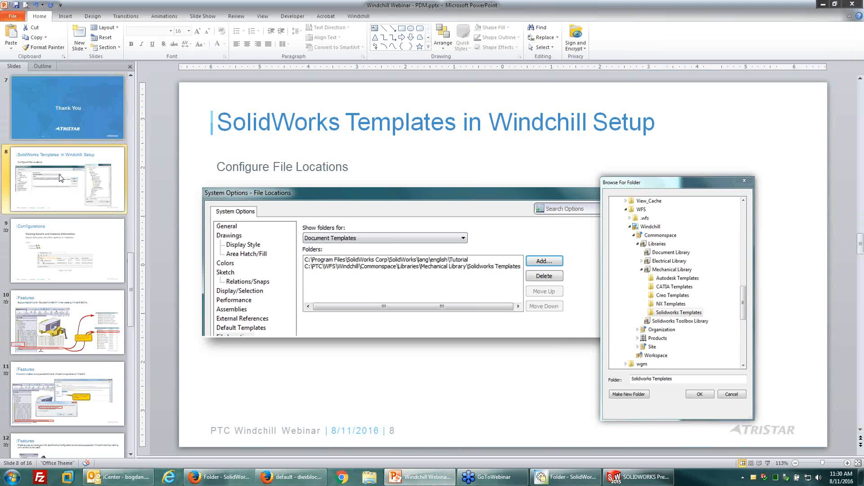
{"action": "left_click", "coordinate": [768, 463]}
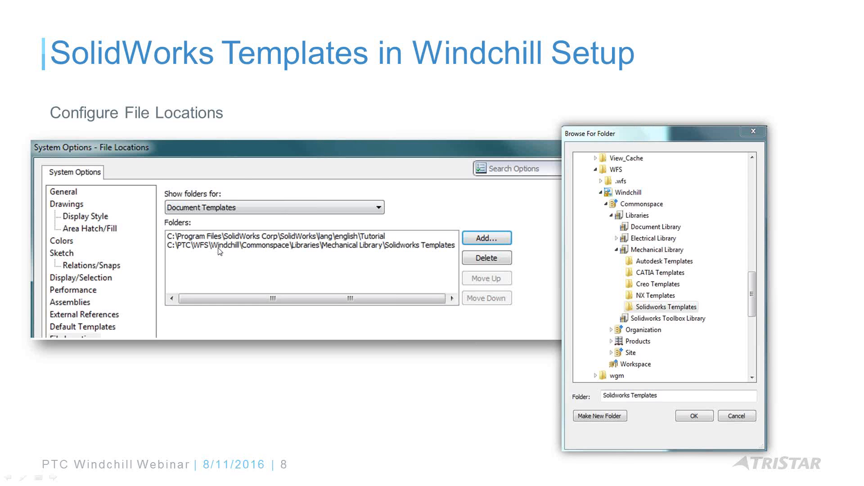
Advance through the slides on configurations and Windchill features up to modifying SolidWorks configuration attributes in the workspace.
{"action": "left_click", "coordinate": [199, 238]}
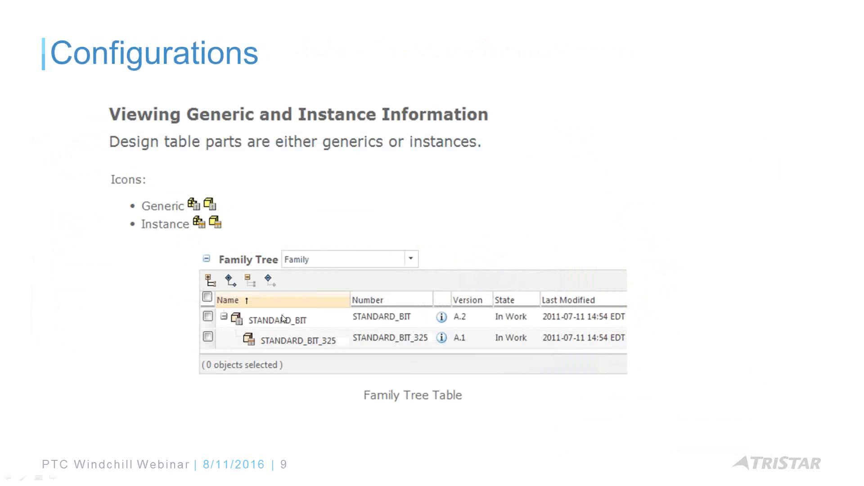
{"action": "left_click", "coordinate": [478, 230]}
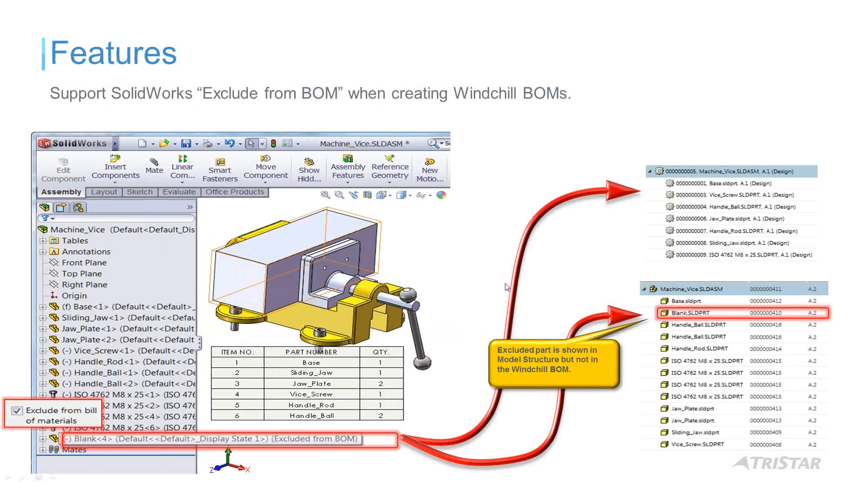
{"action": "left_click", "coordinate": [494, 203]}
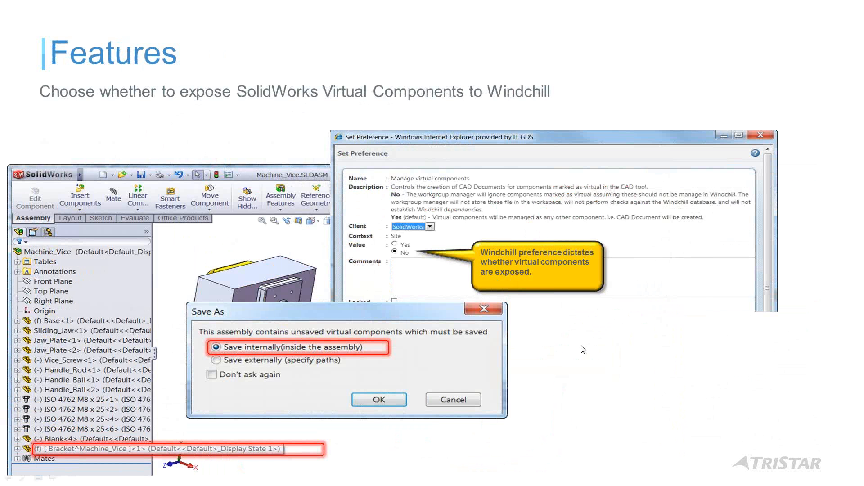
{"action": "left_click", "coordinate": [579, 354]}
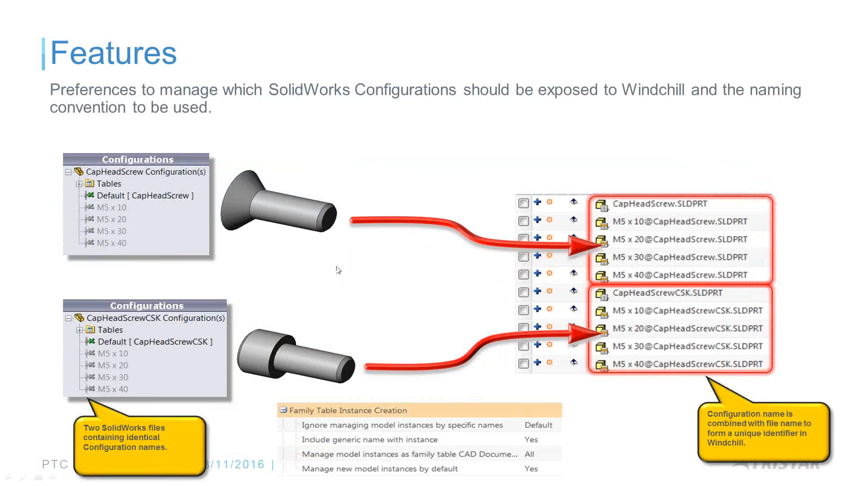
{"action": "left_click", "coordinate": [383, 257]}
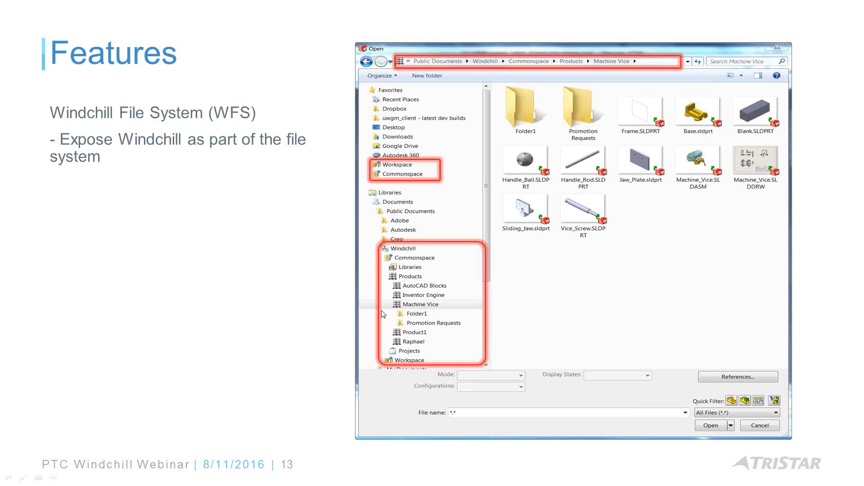
{"action": "left_click", "coordinate": [340, 261]}
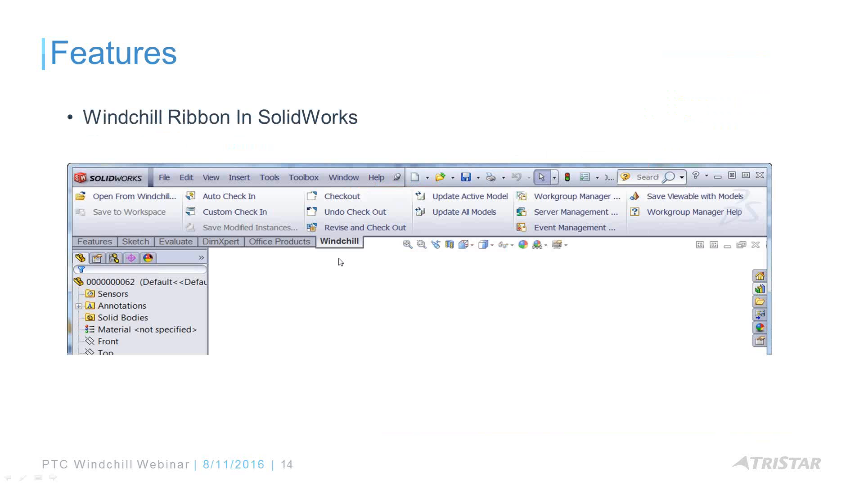
{"action": "left_click", "coordinate": [388, 324]}
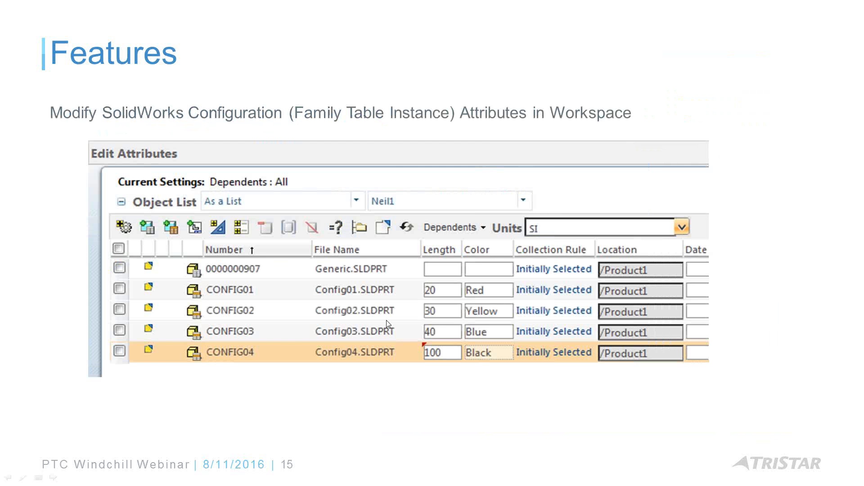
Revisit the configuration attributes slide, advance through the Toolbox Sub Type slide and end the slide show.
{"action": "left_click", "coordinate": [385, 320]}
{"action": "key", "text": "Left"}
{"action": "left_click", "coordinate": [756, 262]}
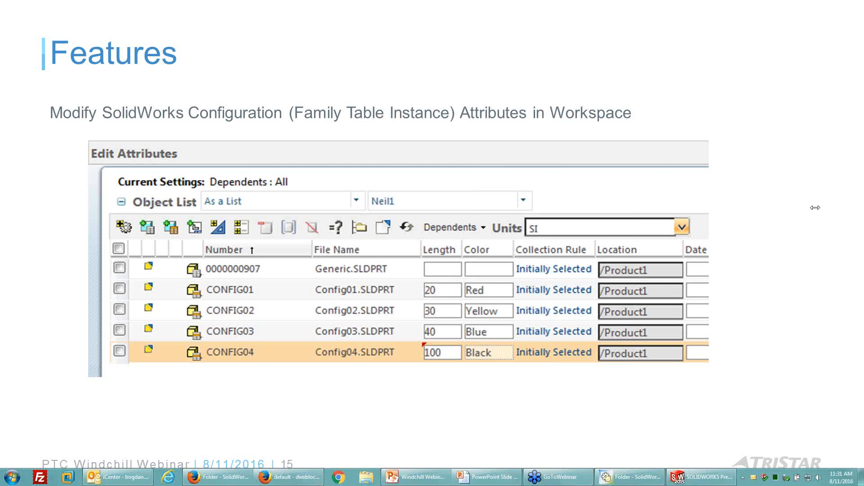
{"action": "left_click", "coordinate": [572, 398]}
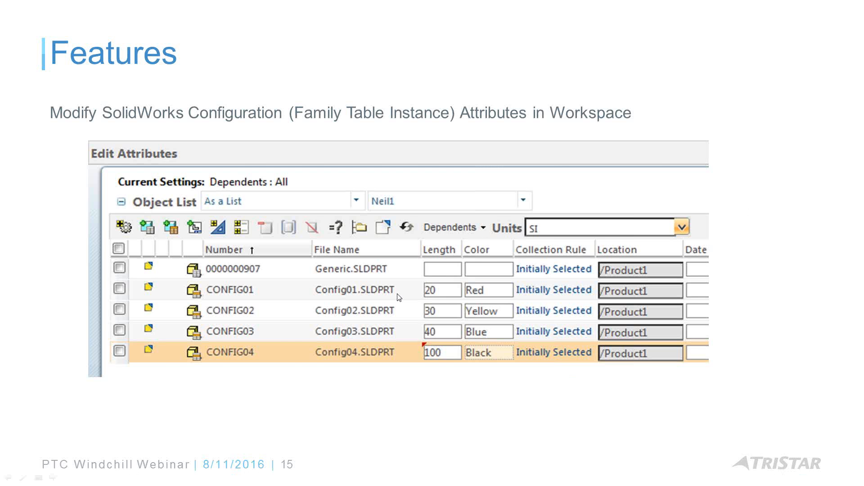
{"action": "left_click", "coordinate": [446, 383]}
{"action": "left_click", "coordinate": [446, 385]}
{"action": "left_click", "coordinate": [445, 385]}
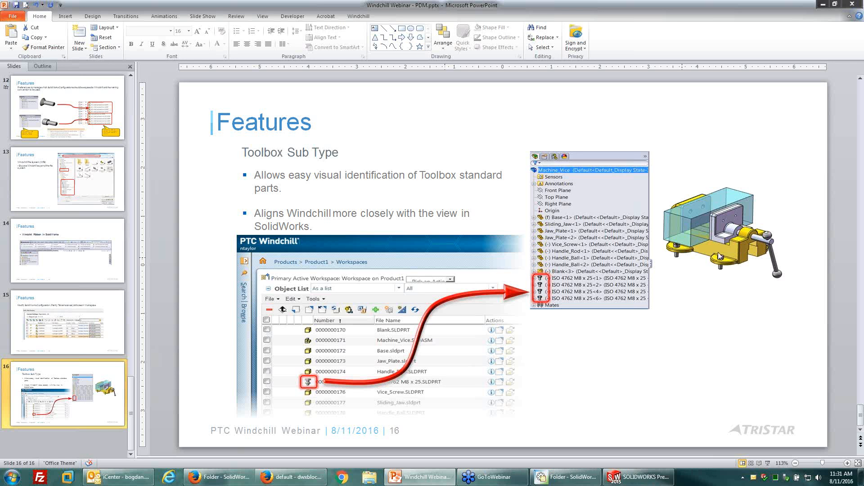